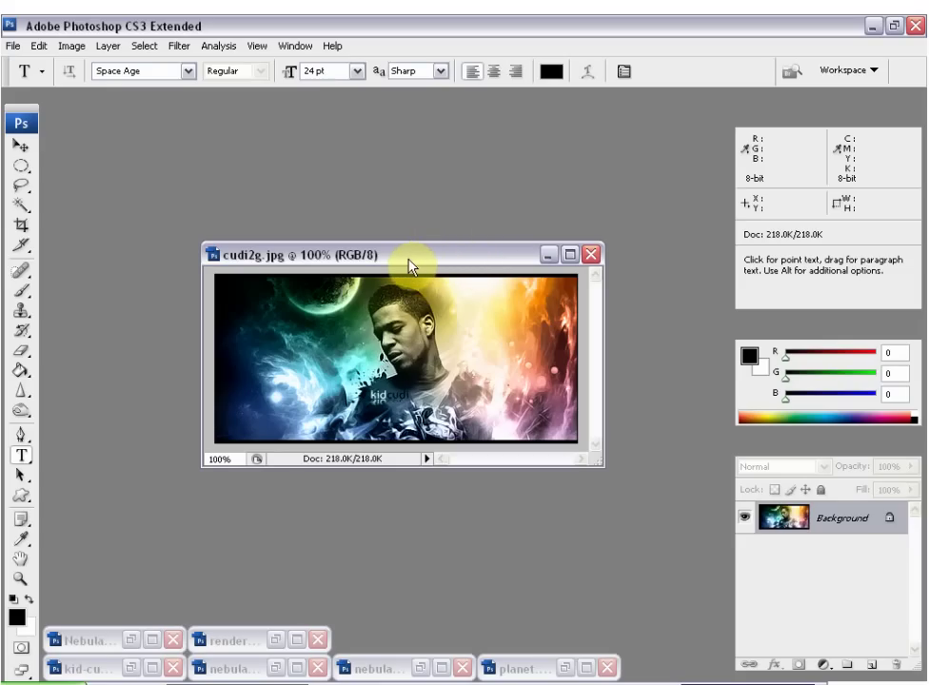
Create a new transparent RGB document 400 pixels wide and 186 pixels high
drag(407, 255, 411, 316)
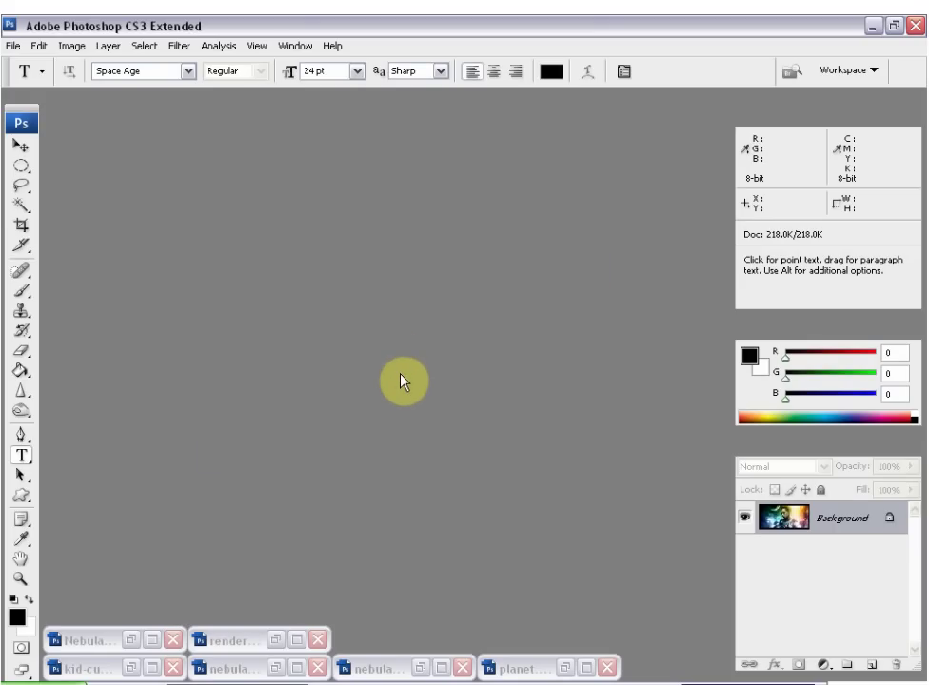
click(14, 46)
click(22, 63)
click(391, 252)
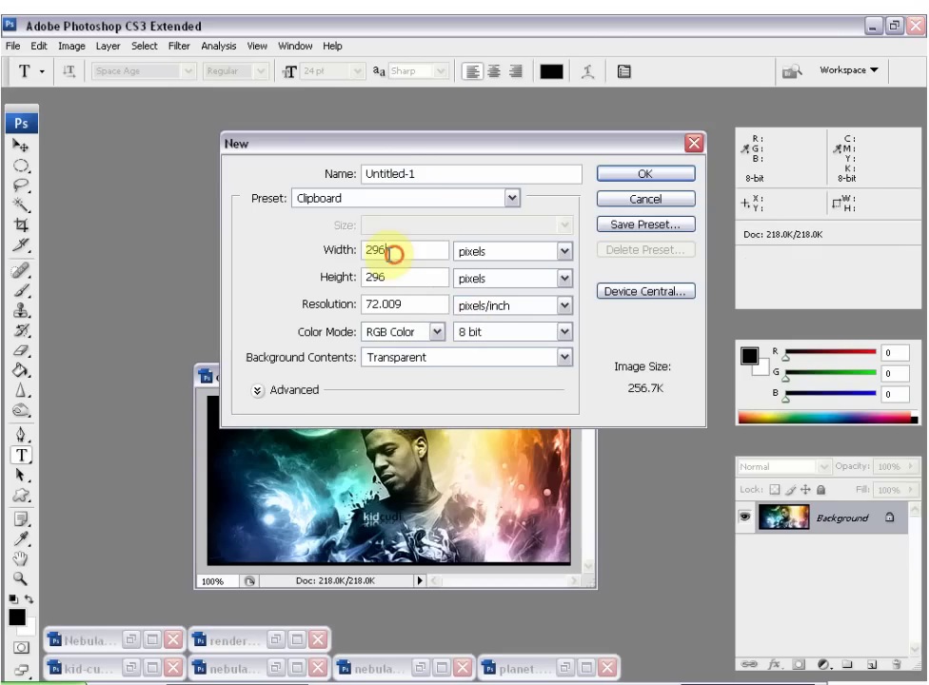
text(400)
key(Tab)
text(1)
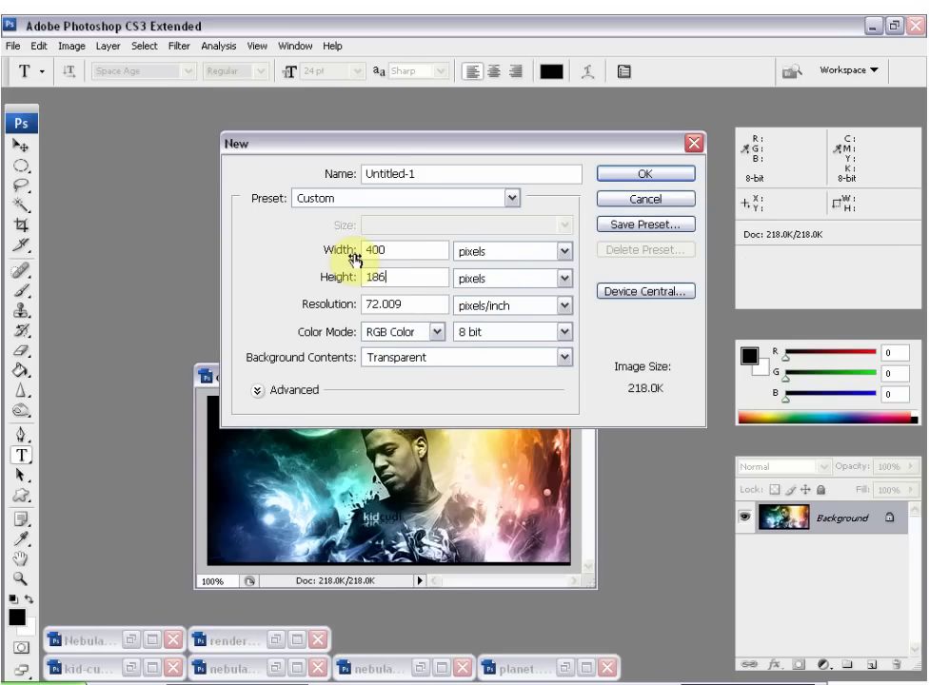
key(Return)
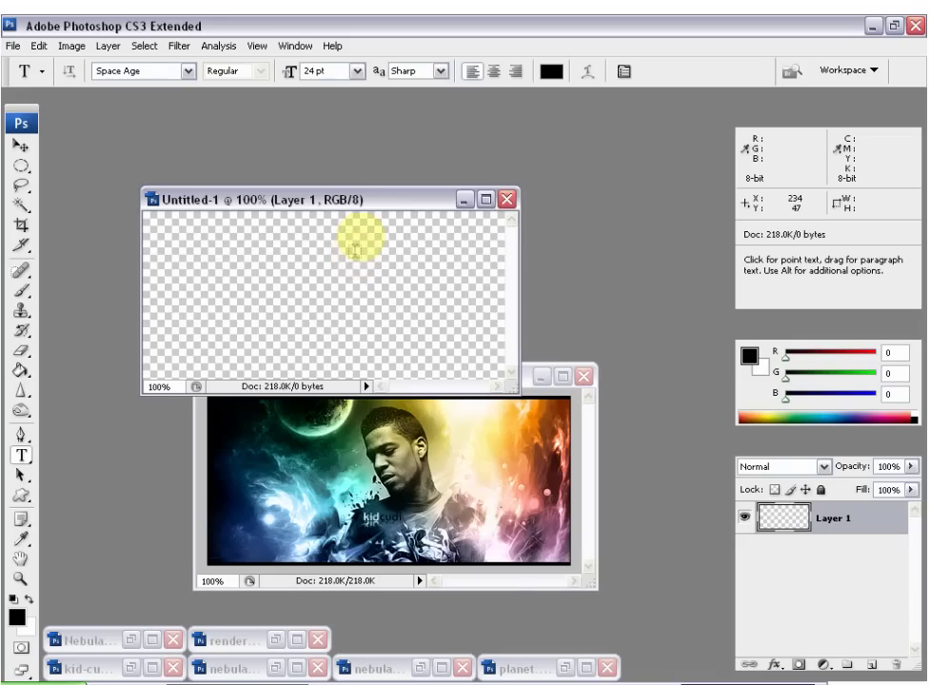
Arrange the new document's window above the cudi2g.jpg window and fill Layer 1 with black
drag(368, 204, 384, 154)
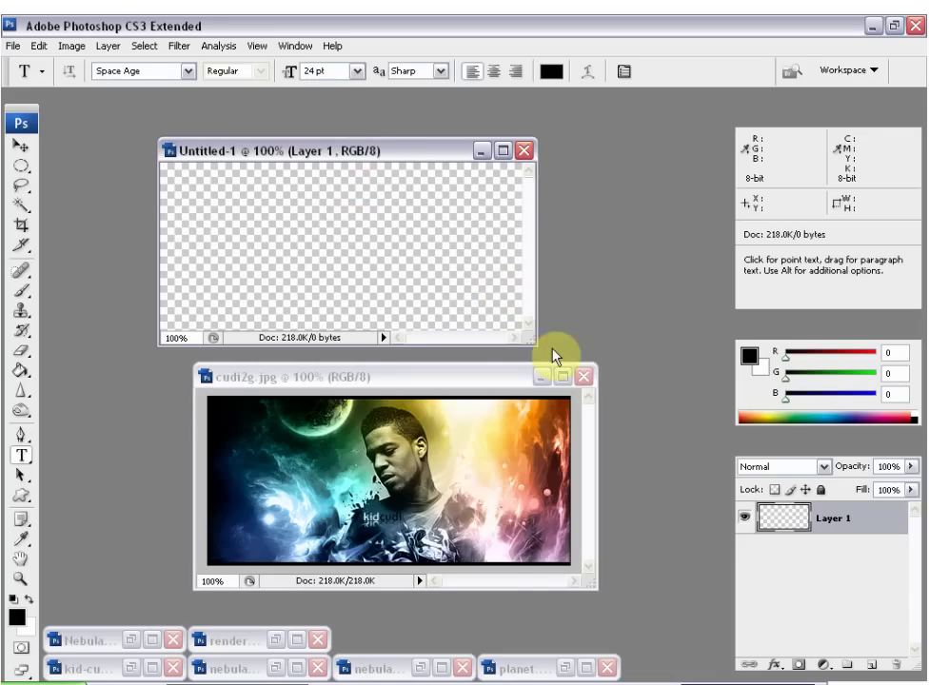
drag(435, 154, 470, 151)
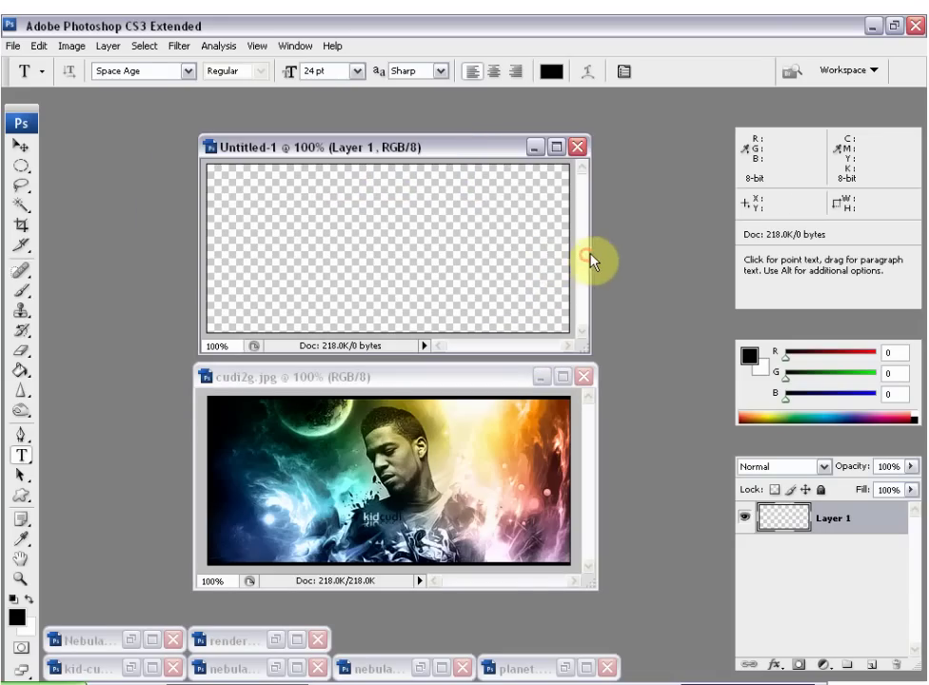
drag(590, 254, 595, 254)
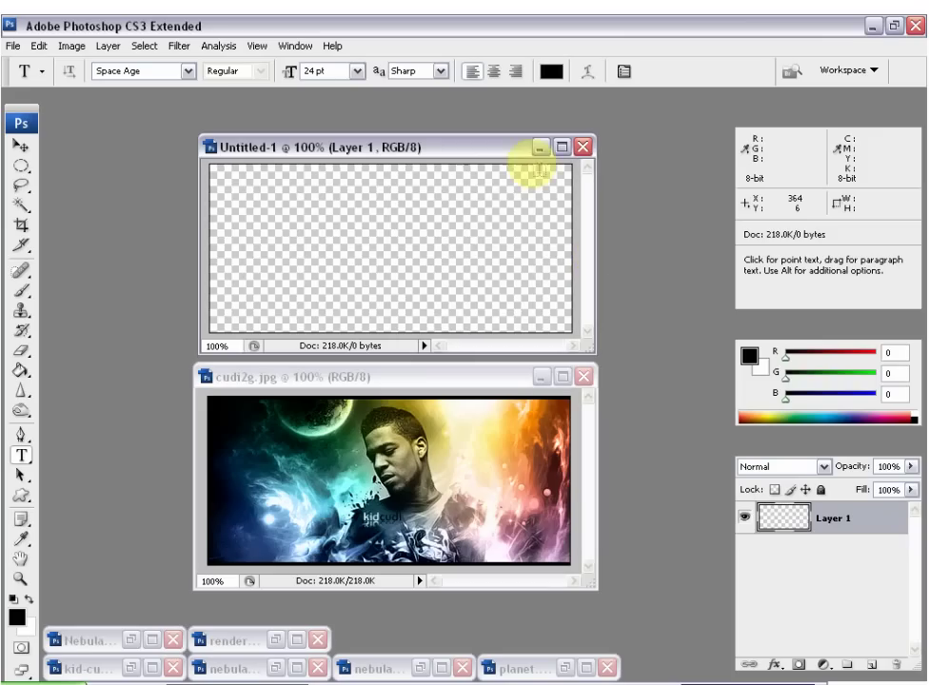
drag(508, 150, 497, 156)
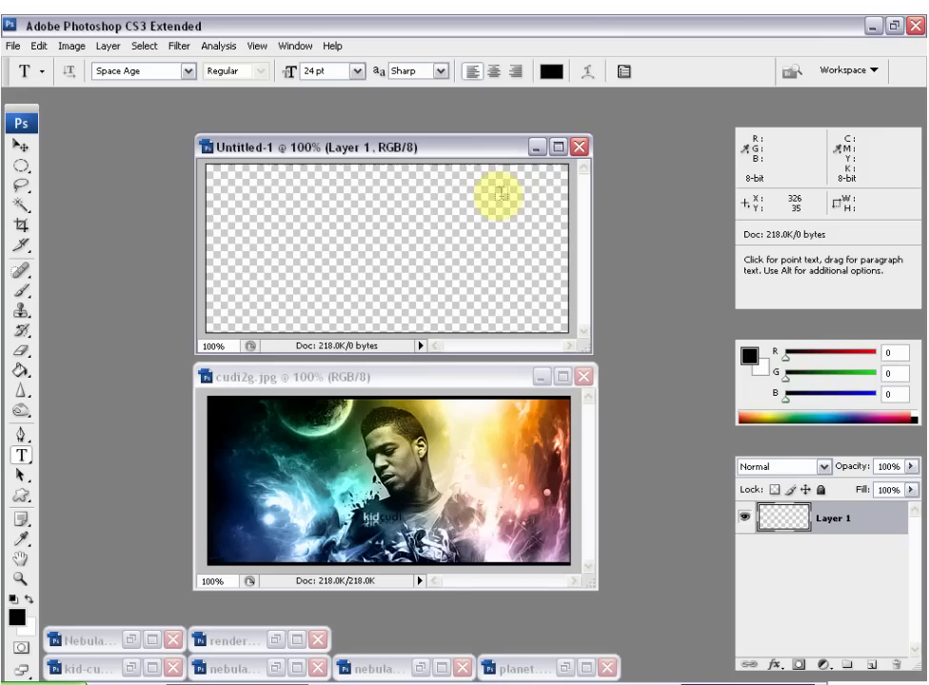
click(22, 377)
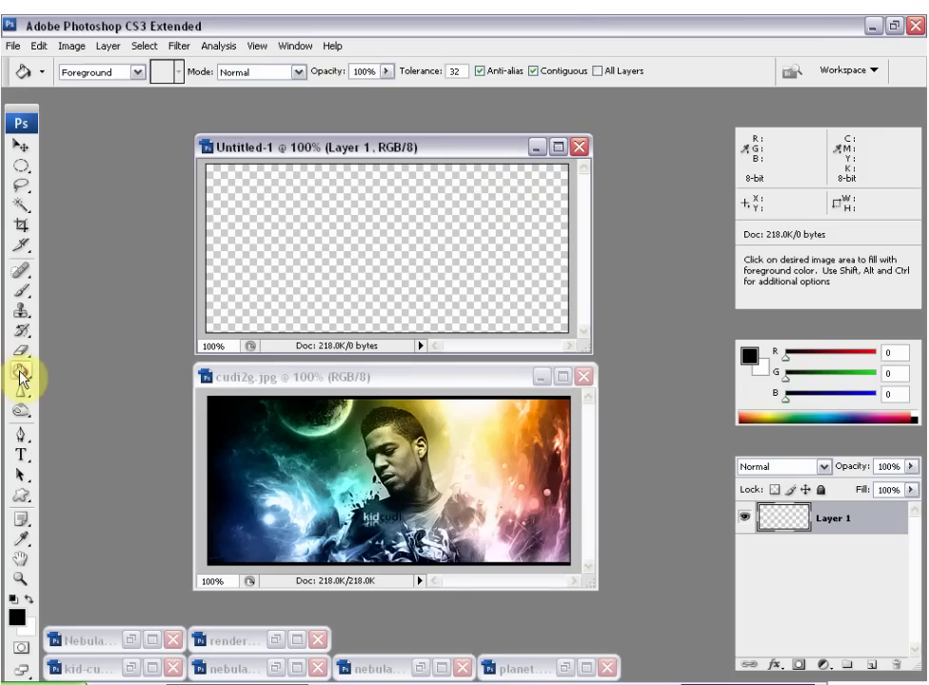
click(362, 255)
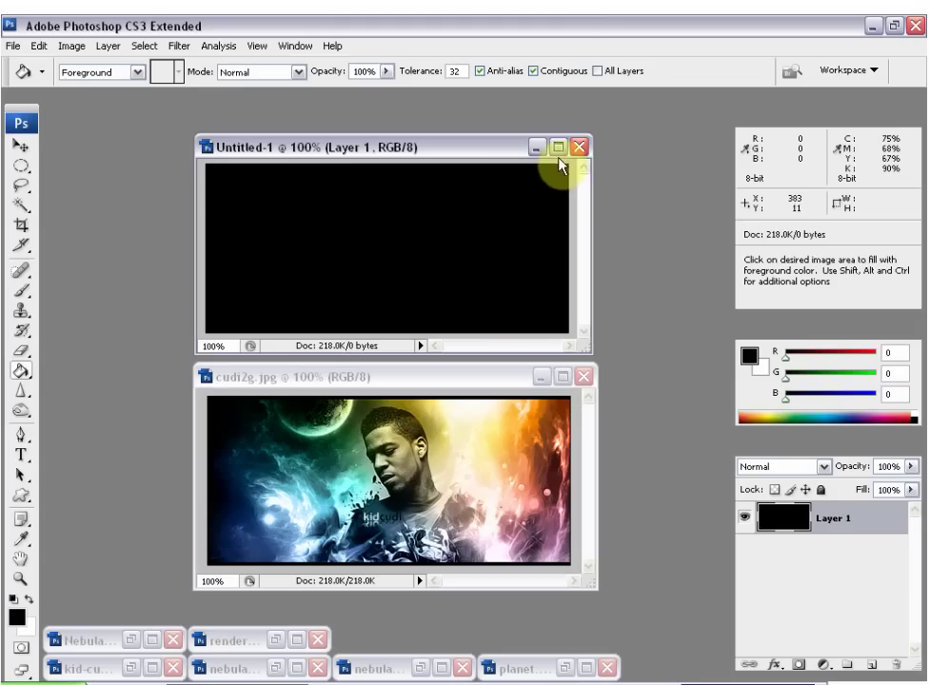
Copy the cut-out man from kid-cudi.png into Untitled-1 as a new layer and minimize the source file
click(128, 668)
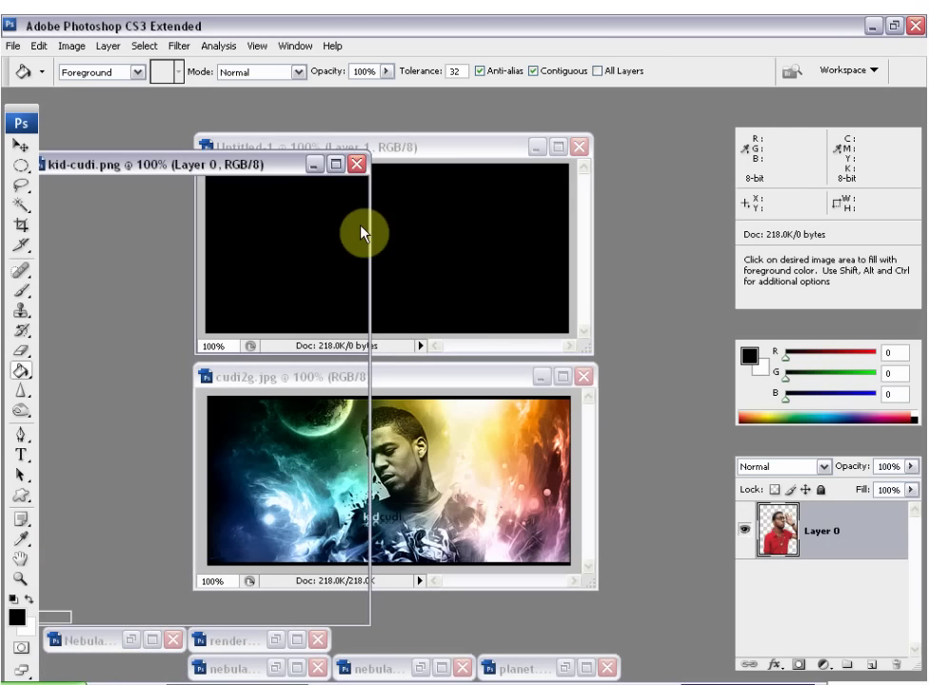
drag(262, 170, 248, 182)
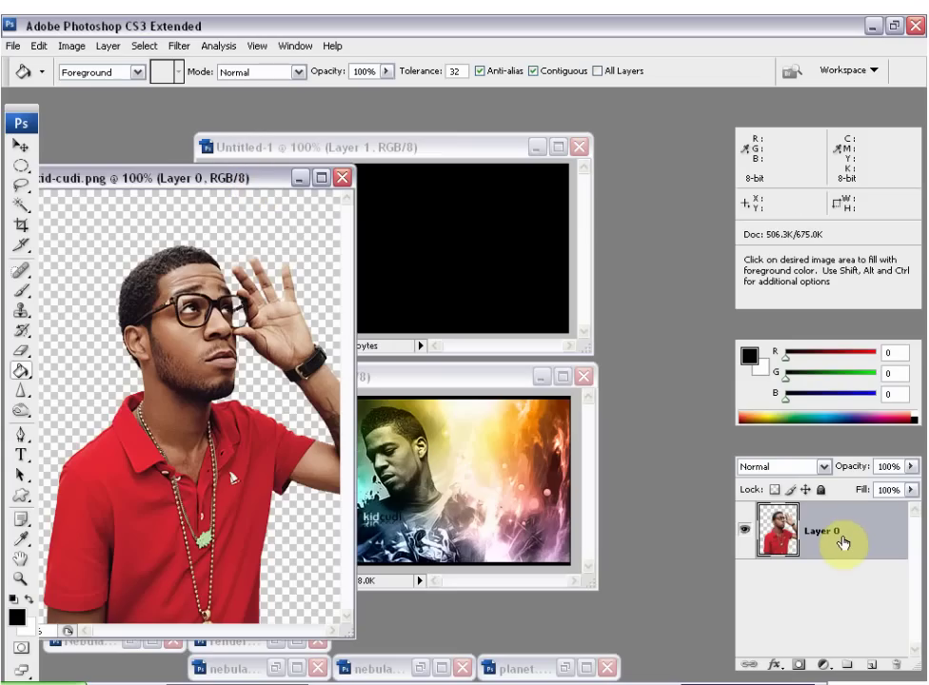
drag(842, 542, 495, 243)
click(160, 182)
click(301, 179)
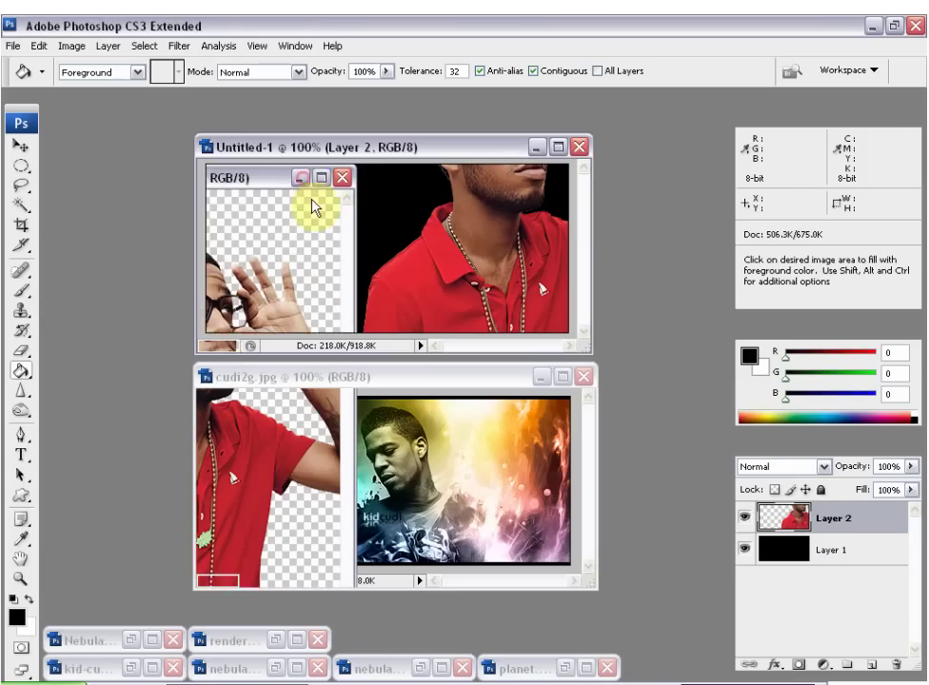
Scale Layer 2 proportionally to about 52.7% and place the man in the middle of the canvas, viewing the document maximized
click(566, 154)
key(ctrl+t)
drag(514, 253, 465, 233)
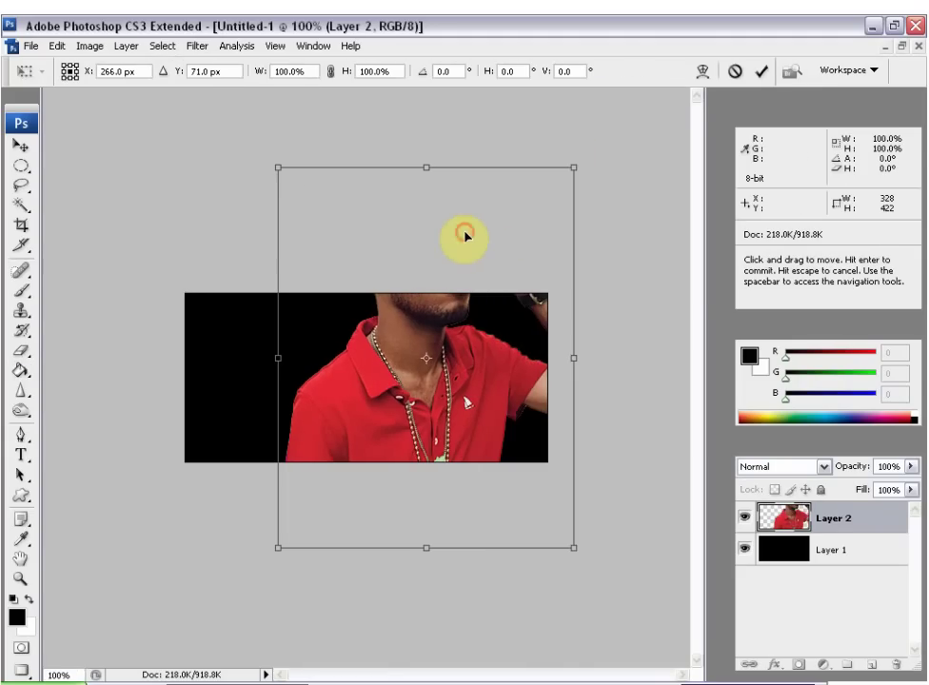
drag(573, 167, 425, 307)
drag(404, 380, 406, 349)
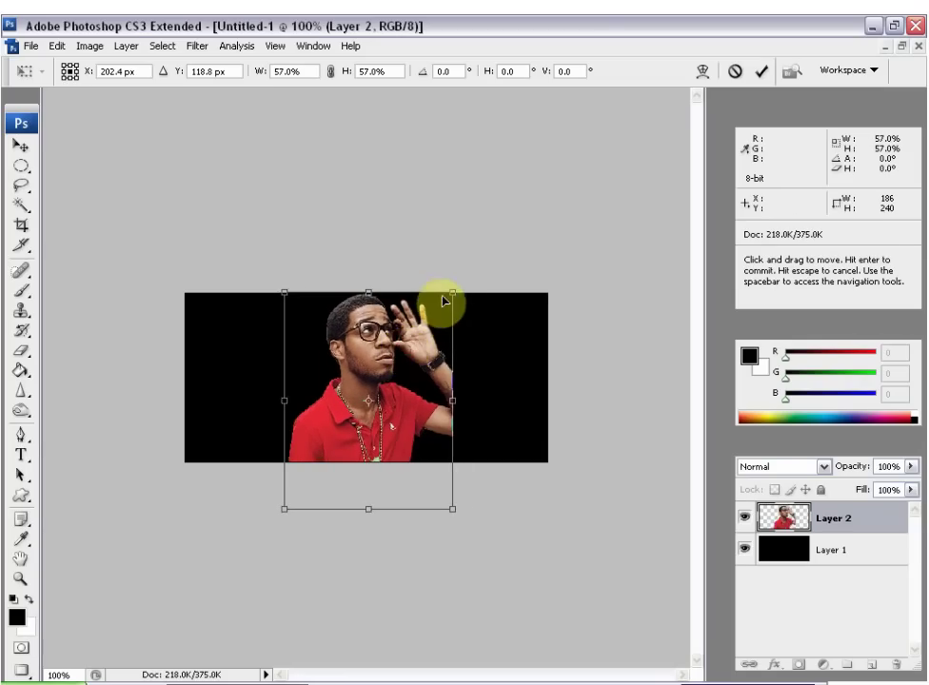
drag(449, 293, 421, 315)
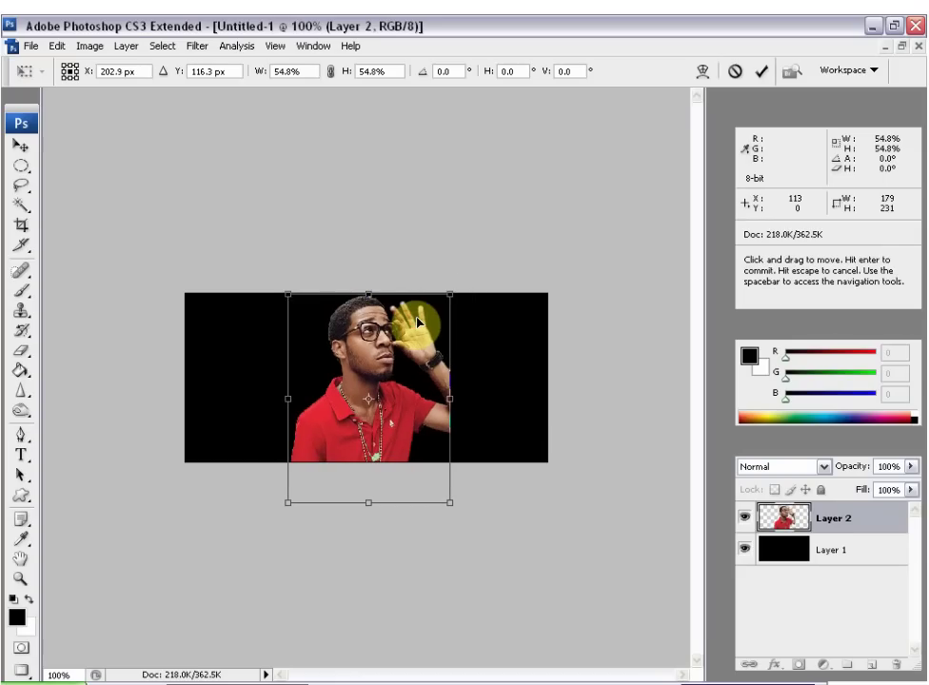
drag(448, 293, 421, 324)
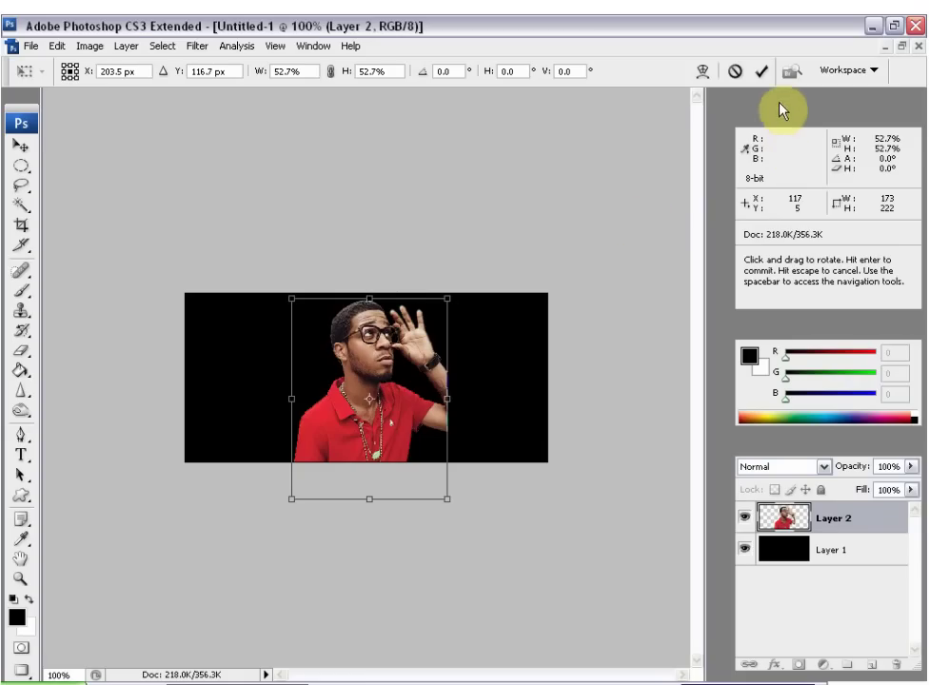
click(761, 76)
key(g)
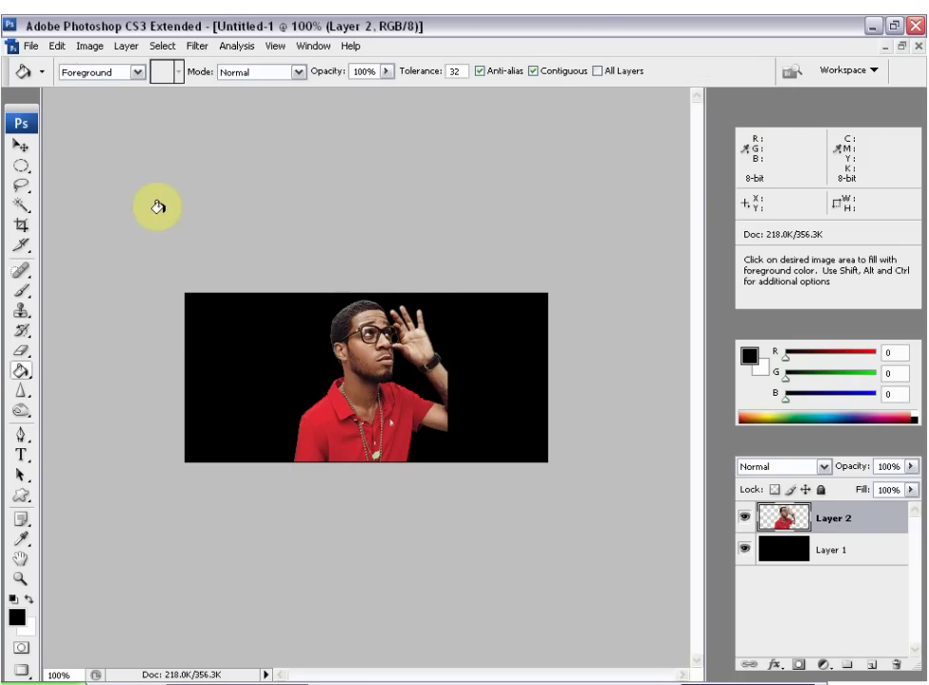
Flip the man on Layer 2 horizontally and nudge the layer slightly up and left
click(57, 47)
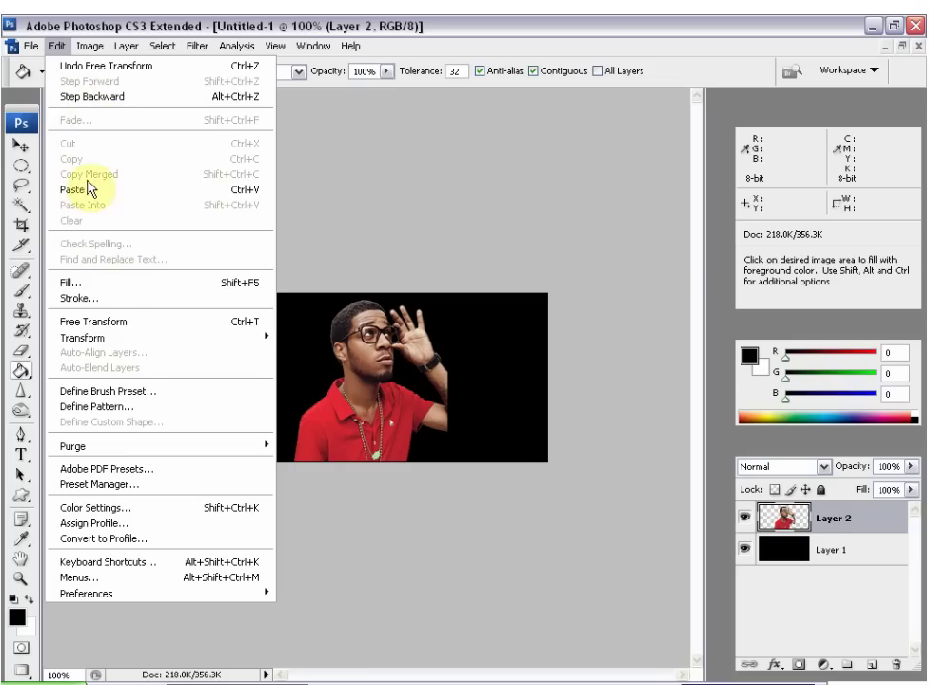
mouse_move(128, 337)
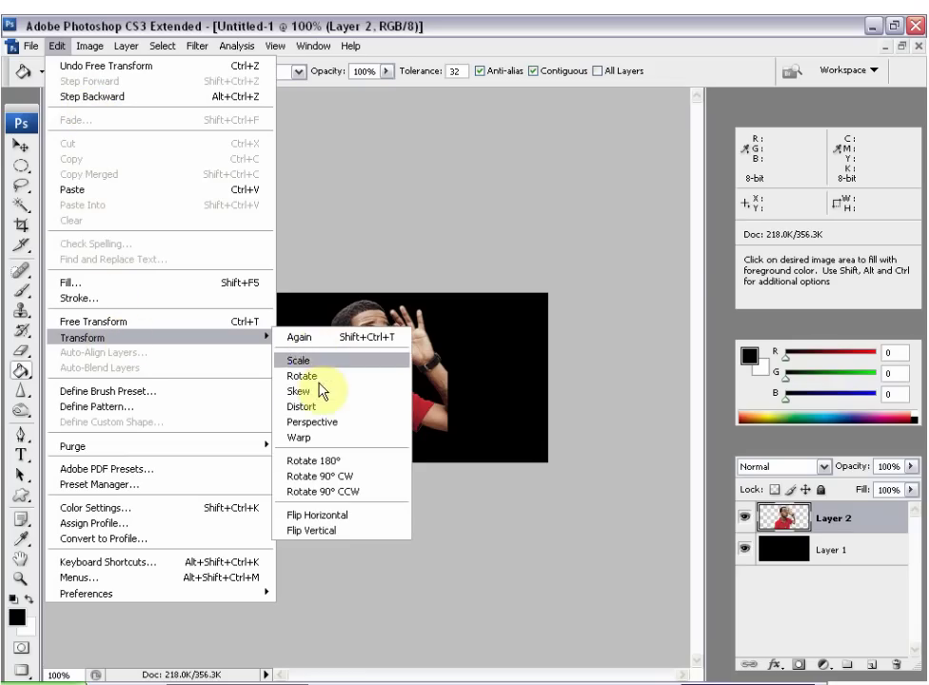
click(323, 515)
key(v)
mouse_move(378, 466)
mouse_down()
mouse_move(356, 460)
mouse_move(374, 461)
mouse_up()
Rotate the man on Layer 2 by about 2.4° and move the layer down about 5 pixels
key(ctrl+t)
mouse_move(475, 304)
mouse_down()
mouse_move(480, 313)
mouse_move(475, 308)
mouse_up()
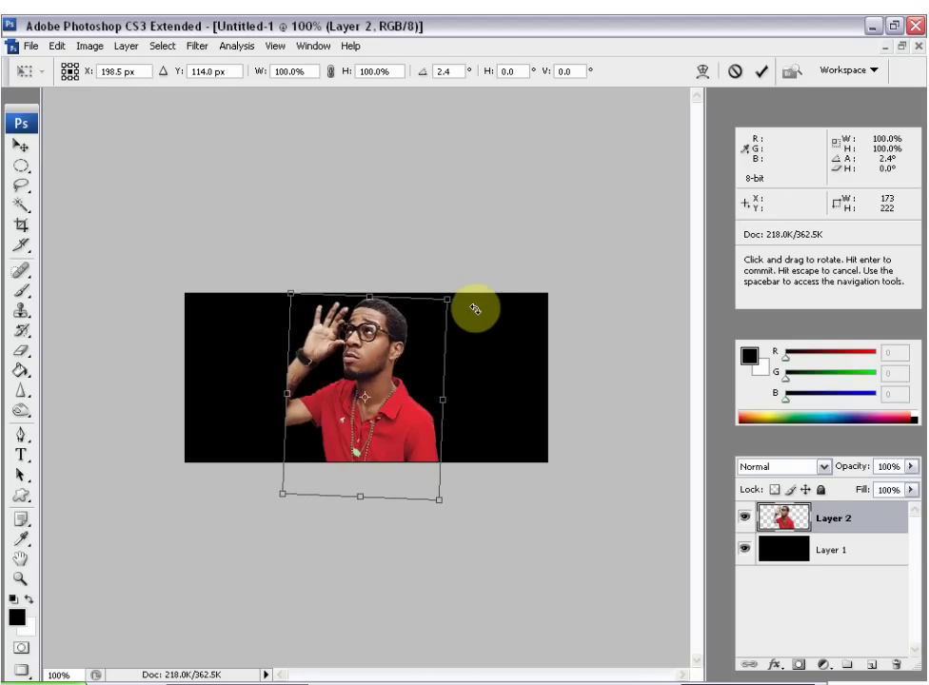
drag(415, 342, 415, 352)
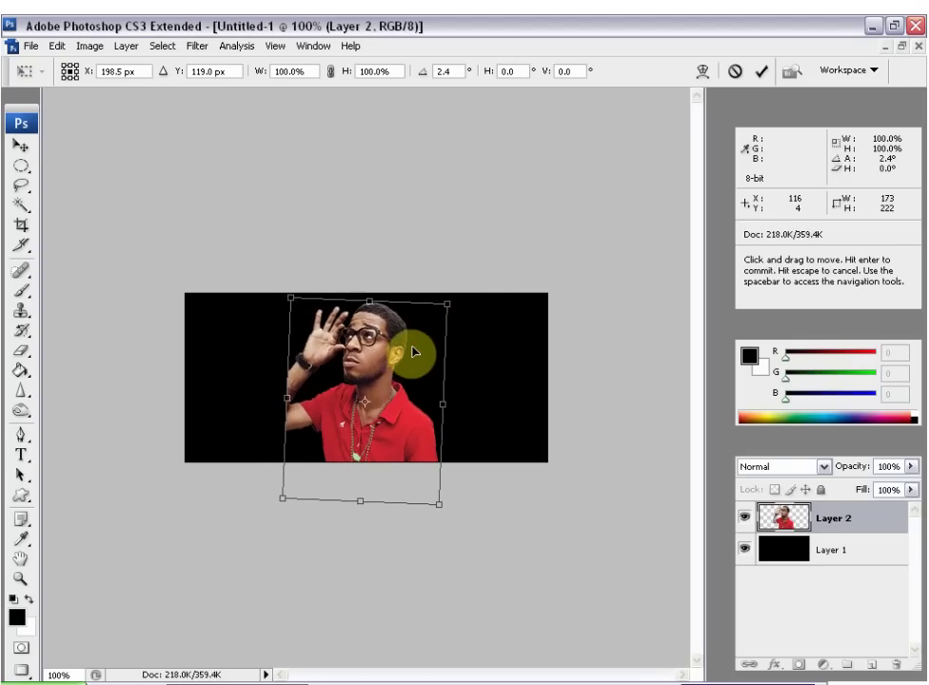
click(761, 70)
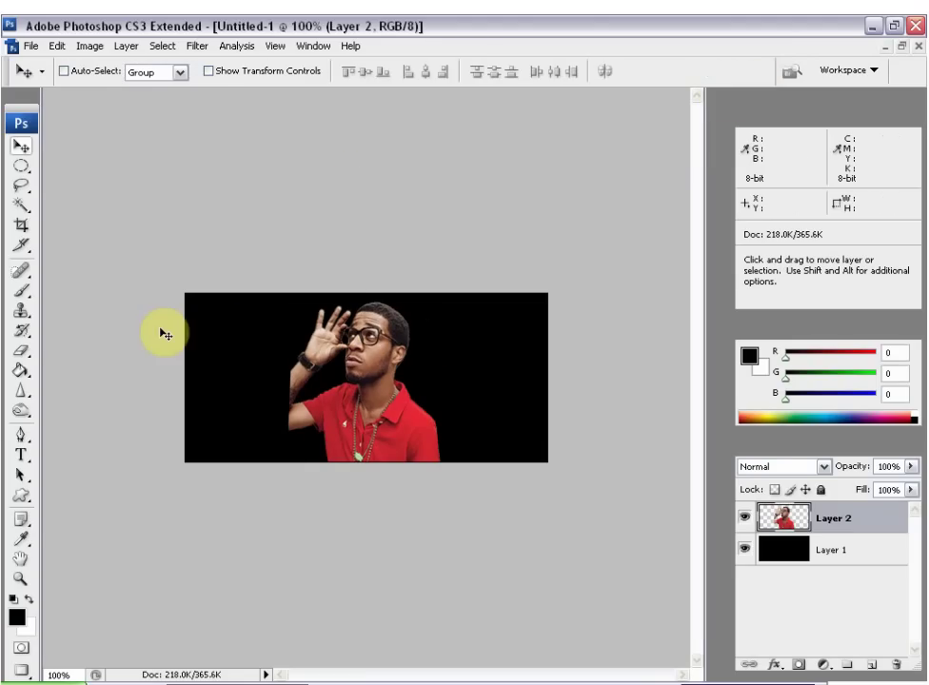
Open the minimized nebula1.jpg and copy its Background layer into Untitled-1 above the man
click(900, 46)
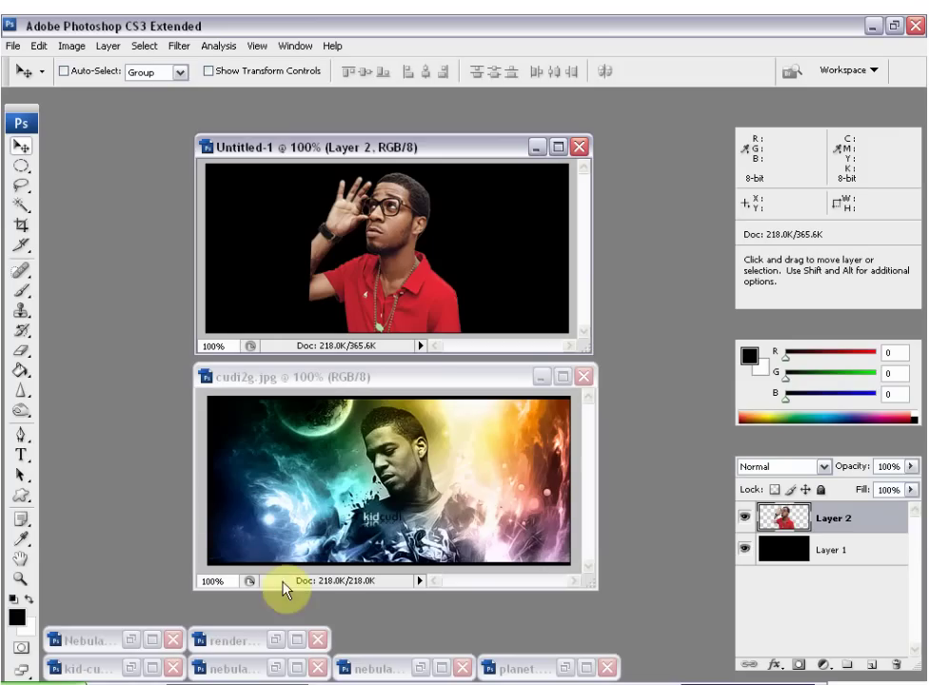
click(275, 671)
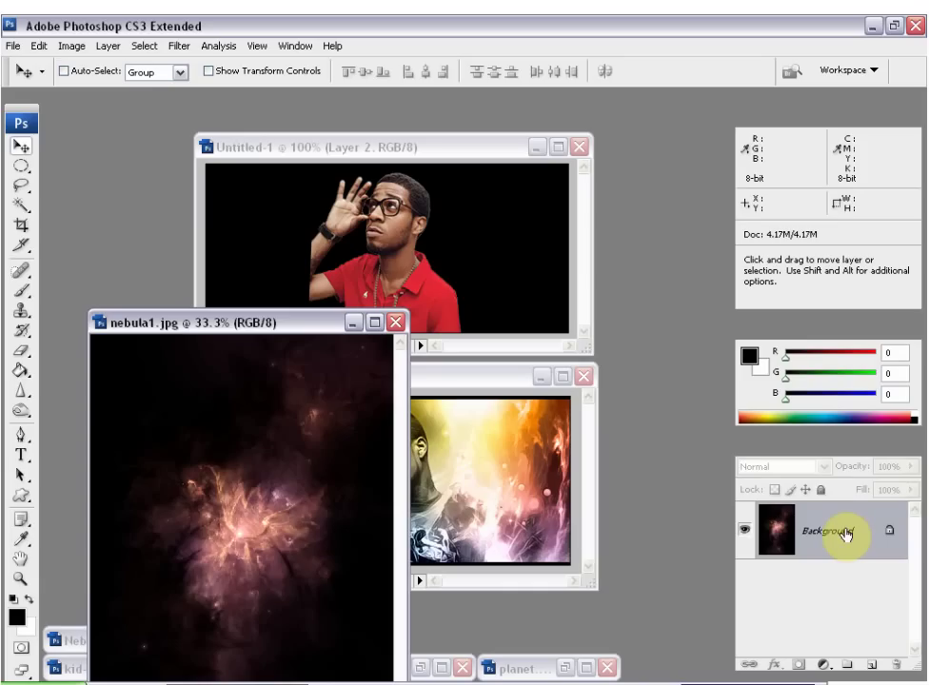
drag(845, 535, 361, 287)
drag(328, 327, 331, 325)
drag(836, 542, 500, 255)
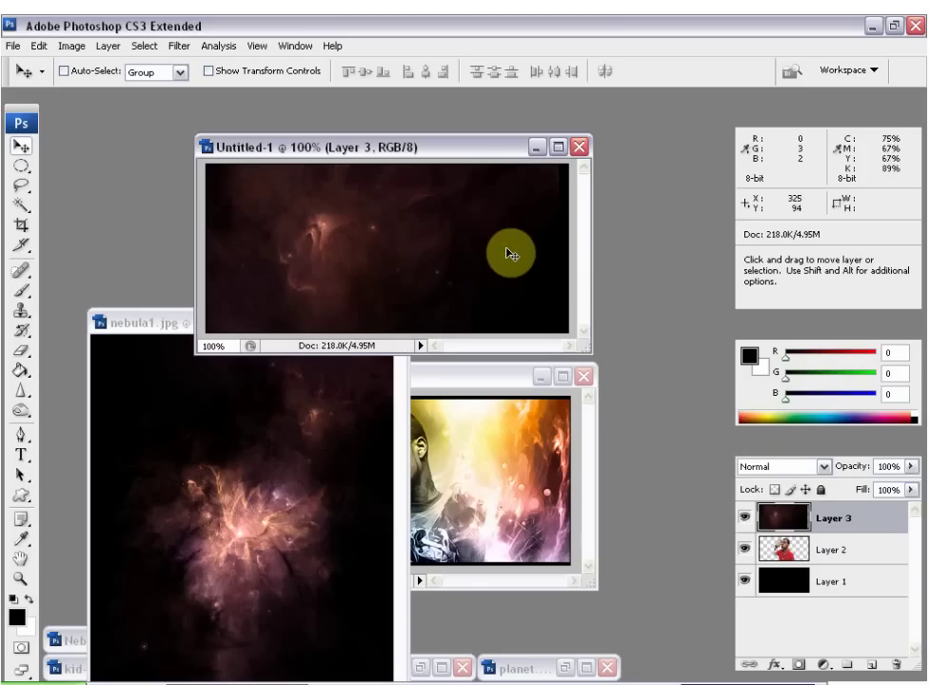
Reposition the nebula layer so its bright, flame-like wisps fill the lower part of the canvas, viewing the document maximized
click(558, 147)
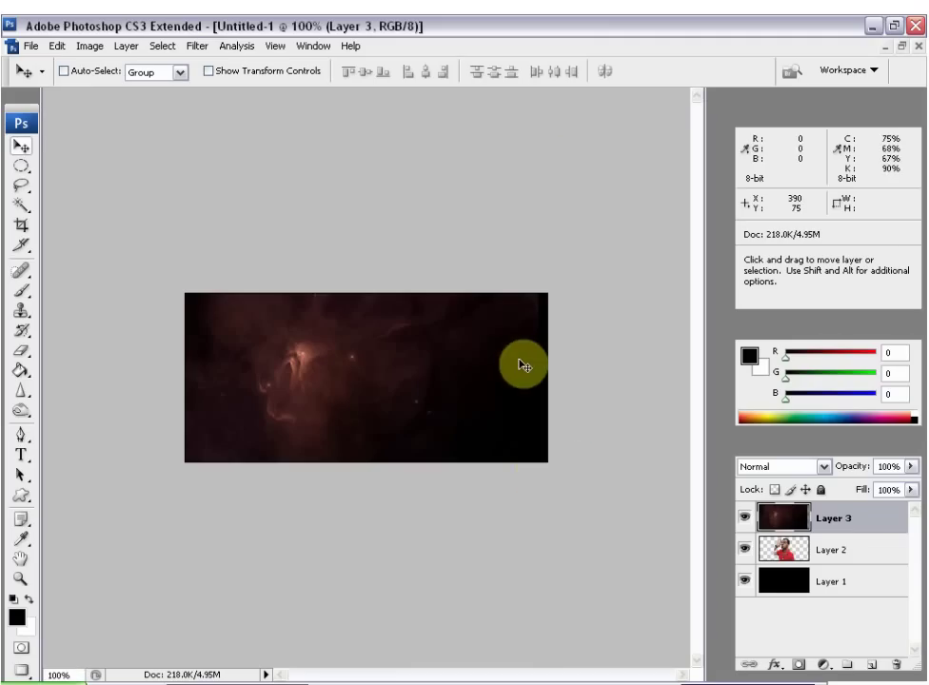
drag(406, 401, 529, 347)
drag(319, 410, 343, 487)
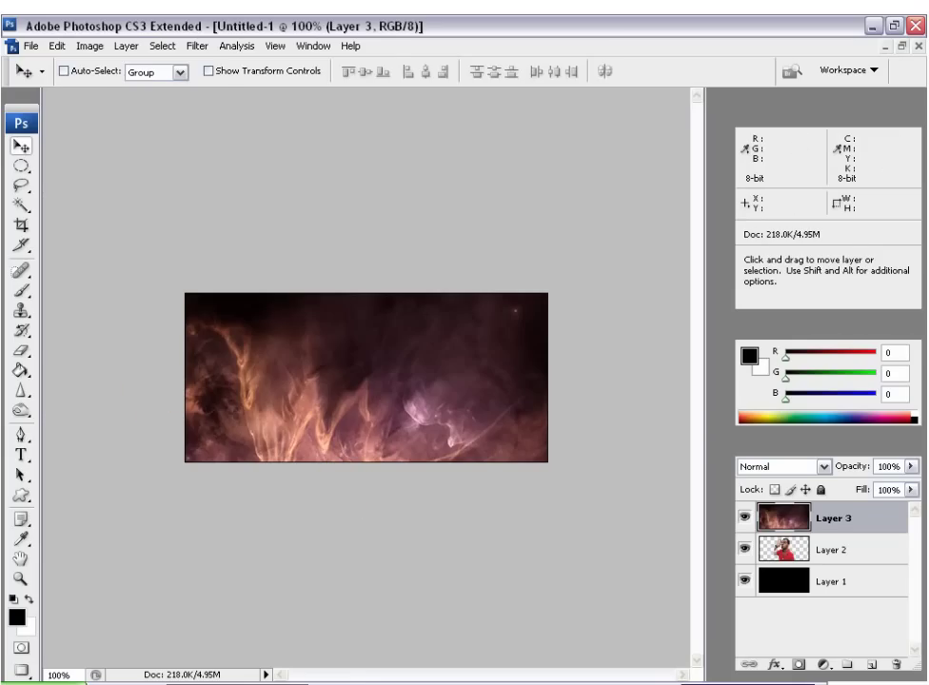
Erase the nebula over the man, the canvas's right half and the upper left edge with a soft 100-pixel Eraser
key(e)
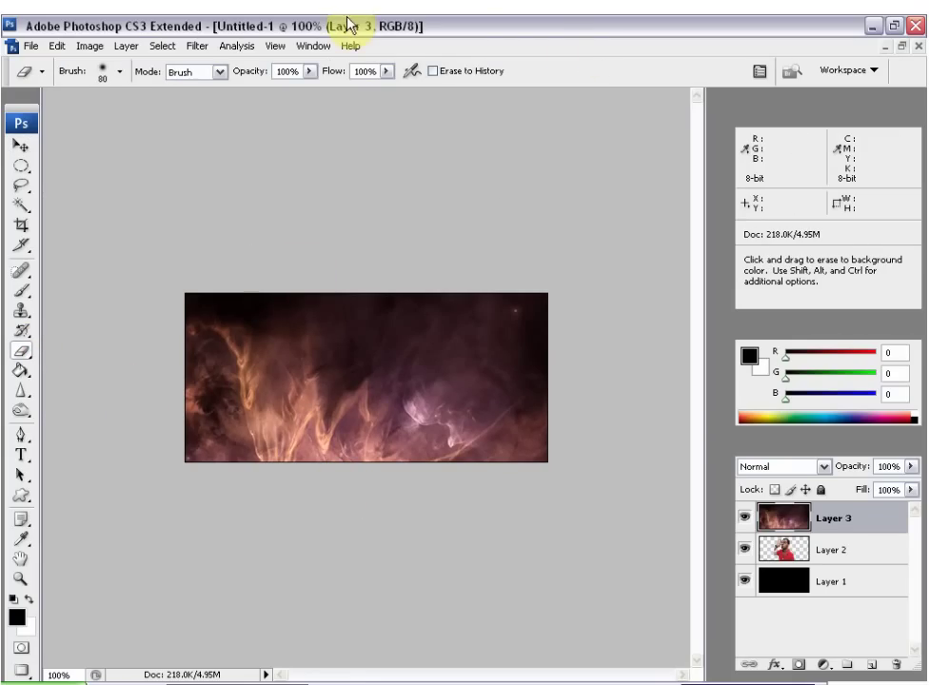
click(120, 74)
click(121, 278)
click(180, 25)
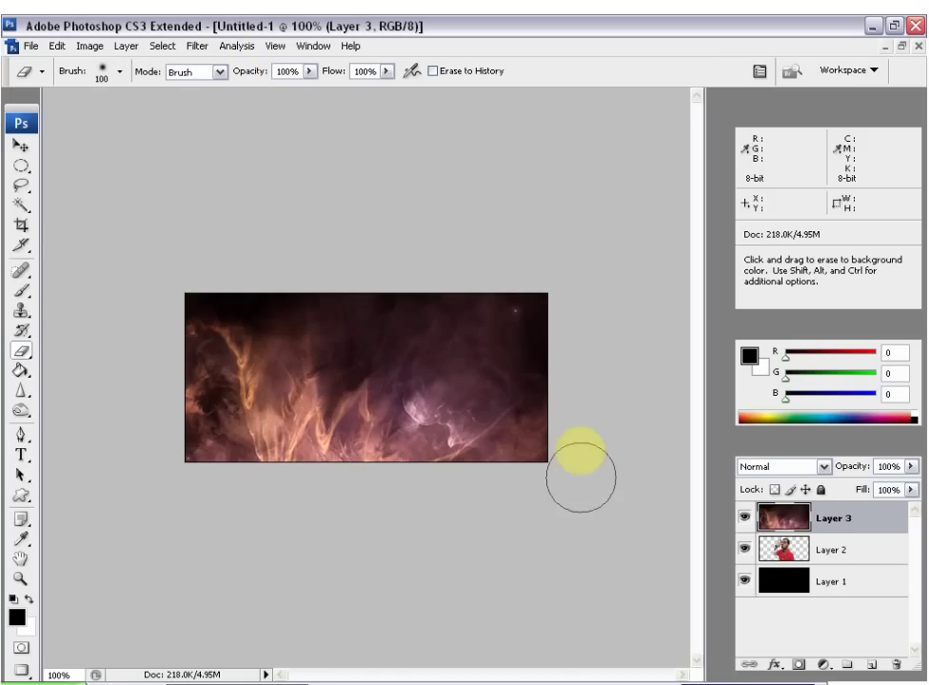
mouse_move(524, 305)
mouse_down()
mouse_move(501, 356)
mouse_move(458, 403)
mouse_move(421, 315)
mouse_move(390, 312)
mouse_move(380, 342)
mouse_move(400, 442)
mouse_move(390, 444)
mouse_move(377, 439)
mouse_move(357, 371)
mouse_move(362, 314)
mouse_move(333, 409)
mouse_move(356, 433)
mouse_move(363, 461)
mouse_move(352, 451)
mouse_move(350, 462)
mouse_move(336, 460)
mouse_move(352, 461)
mouse_move(299, 208)
mouse_up()
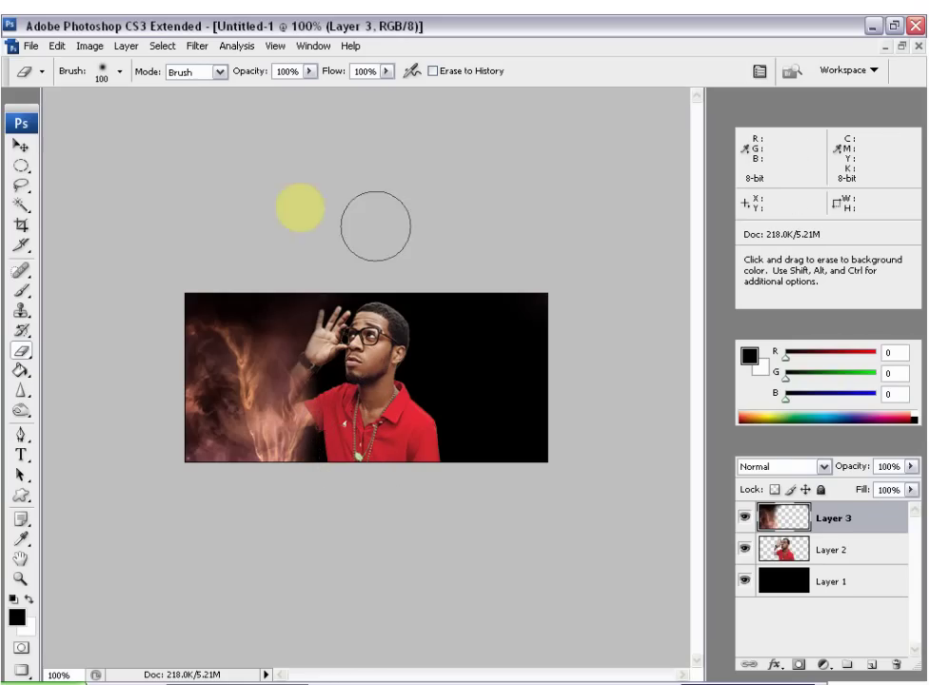
mouse_move(242, 283)
mouse_down()
mouse_move(186, 275)
mouse_move(265, 277)
mouse_move(281, 317)
mouse_move(276, 301)
mouse_up()
click(271, 266)
click(203, 272)
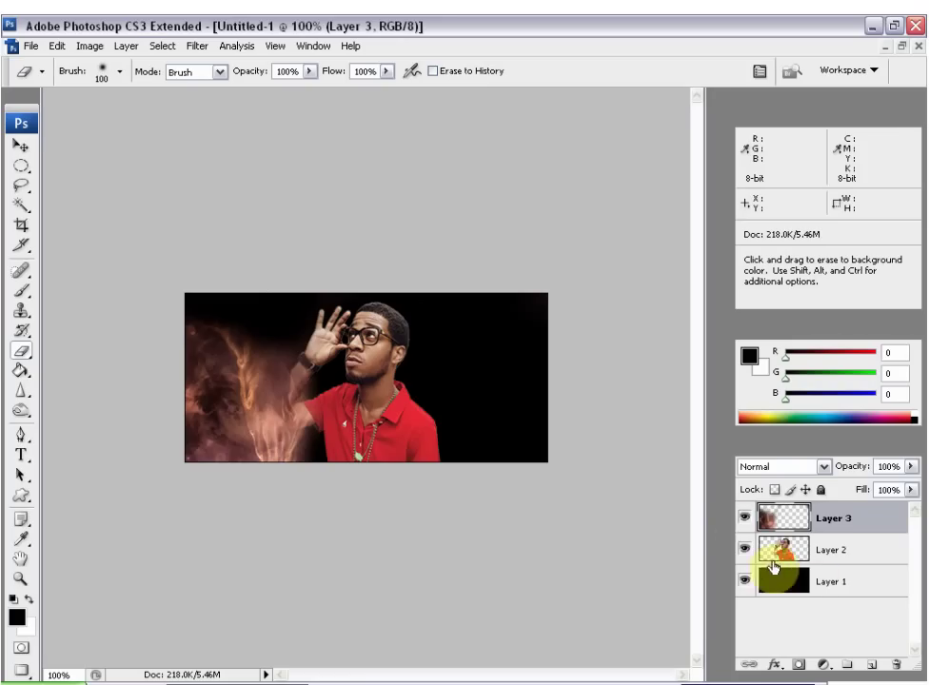
Fade the cut-off edge of the man's raised arm on Layer 2 with the soft 100-pixel Eraser at 46% opacity
click(744, 518)
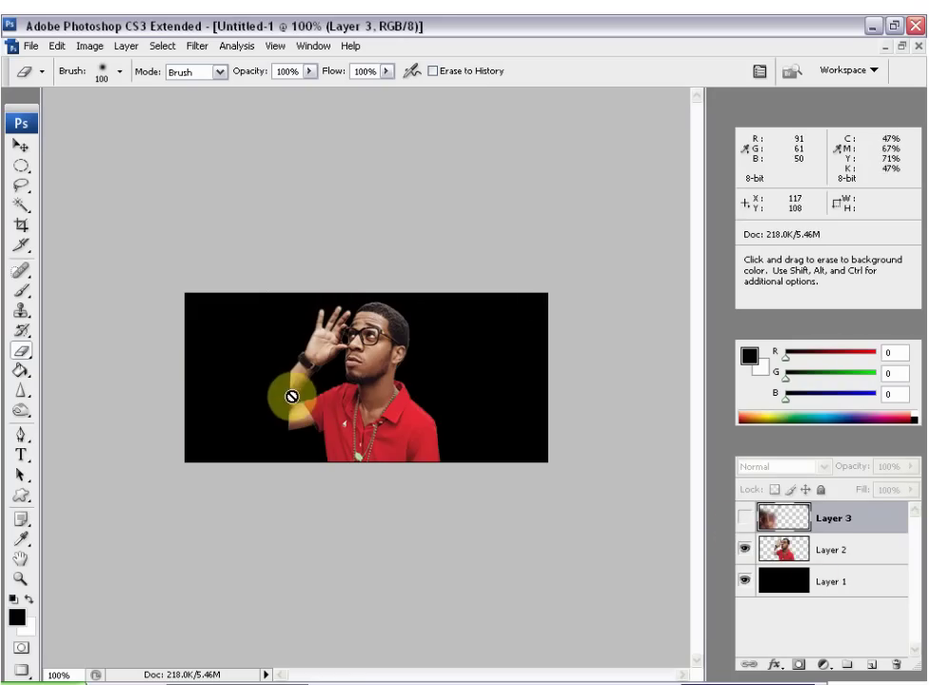
click(748, 526)
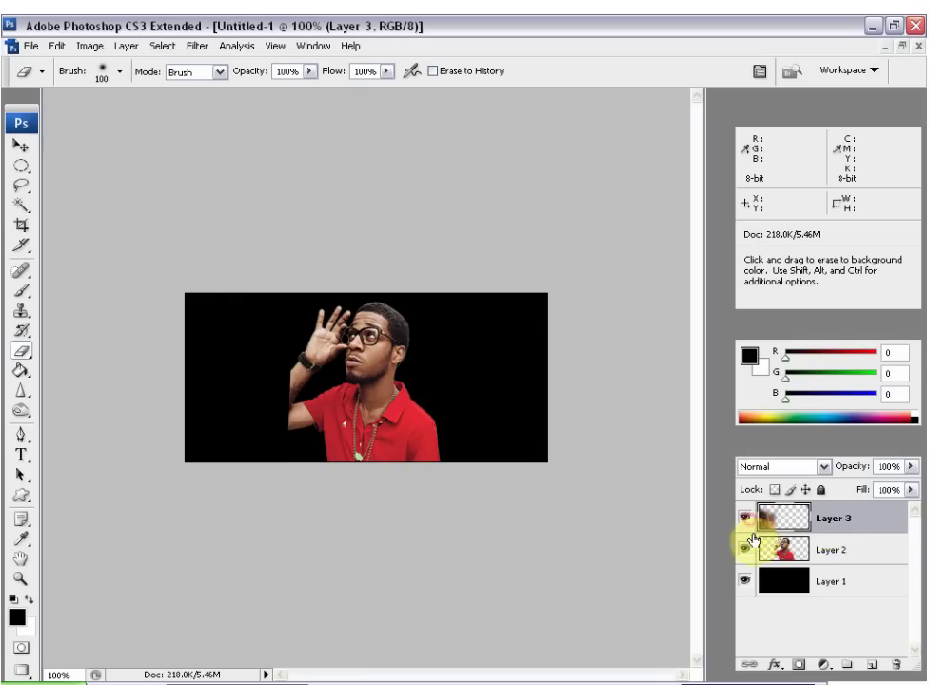
click(830, 549)
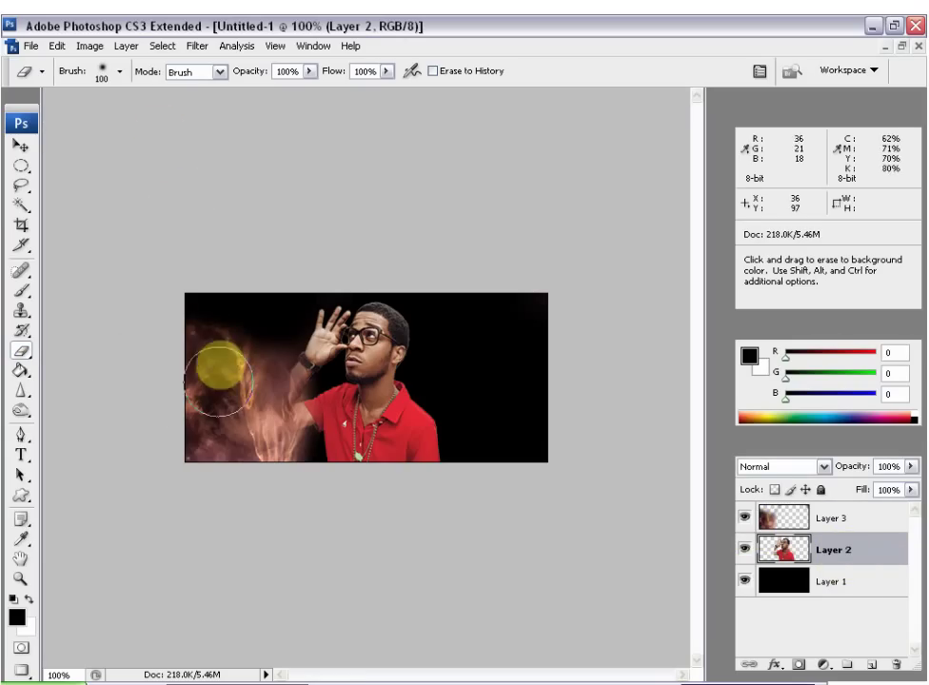
drag(241, 72, 230, 83)
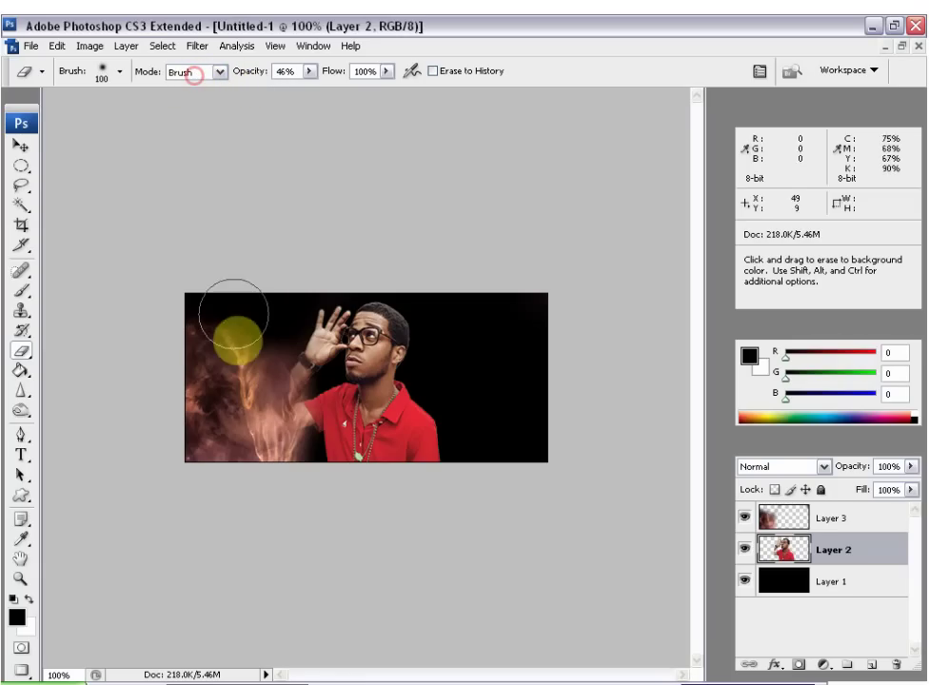
mouse_move(239, 397)
mouse_down()
mouse_move(259, 429)
mouse_move(234, 400)
mouse_move(251, 371)
mouse_move(246, 384)
mouse_move(252, 378)
mouse_up()
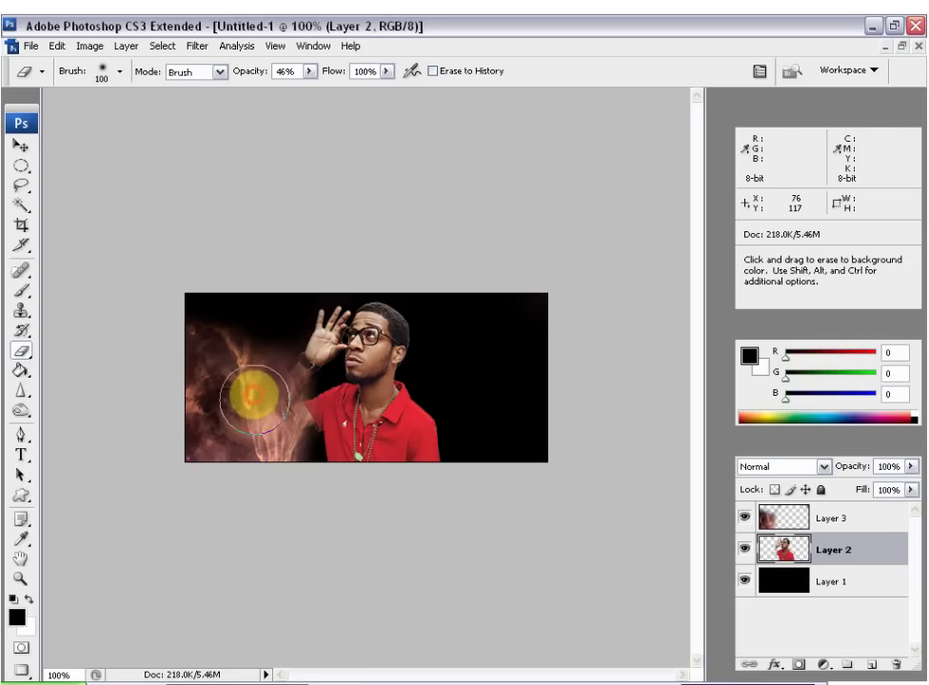
mouse_move(265, 444)
mouse_down()
mouse_move(243, 401)
mouse_move(255, 380)
mouse_move(231, 412)
mouse_up()
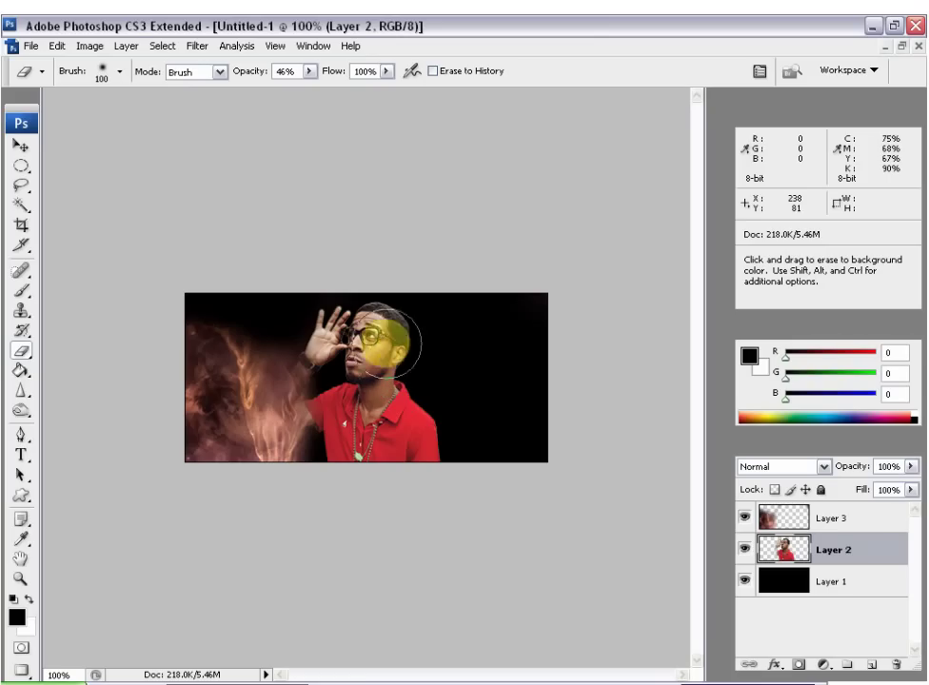
Copy the Background layer of nebula1.jpg into Untitled-1 above Layer 2, minimize nebula1.jpg and maximize Untitled-1
click(901, 47)
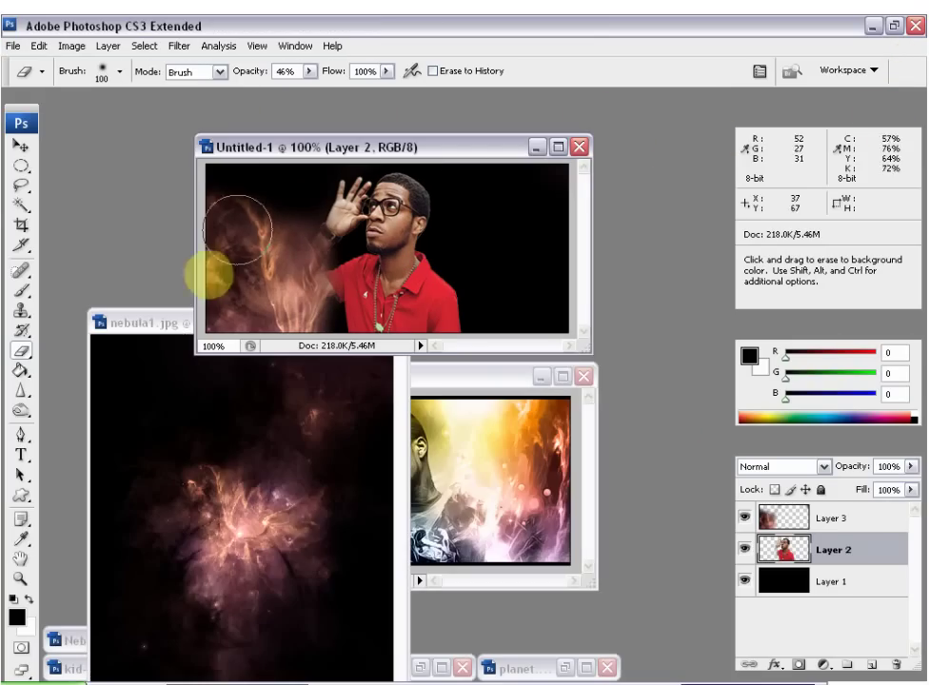
click(165, 325)
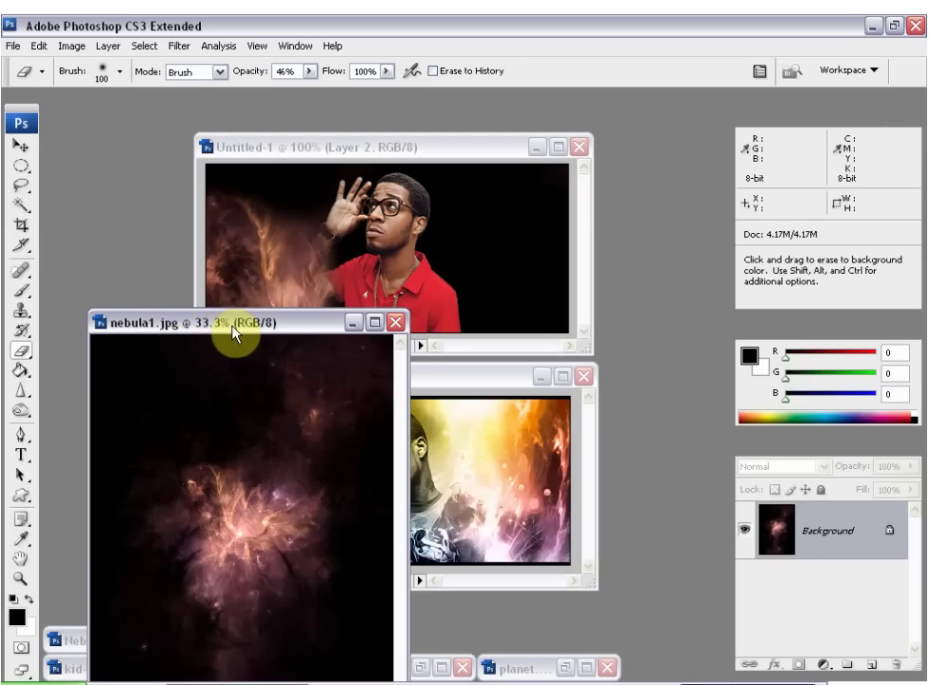
drag(234, 333, 269, 293)
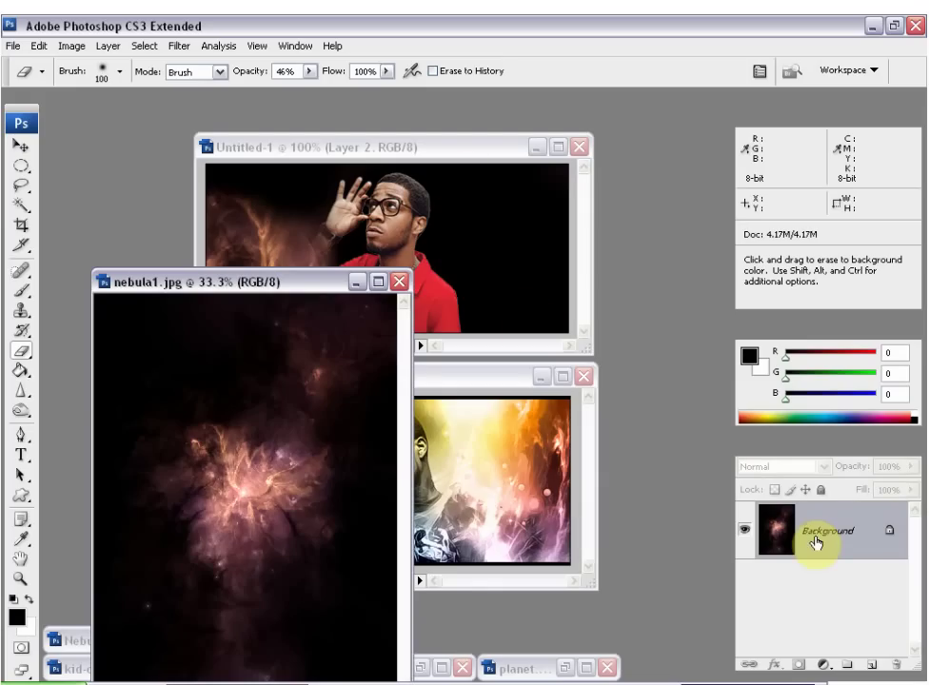
drag(815, 544, 337, 254)
click(112, 281)
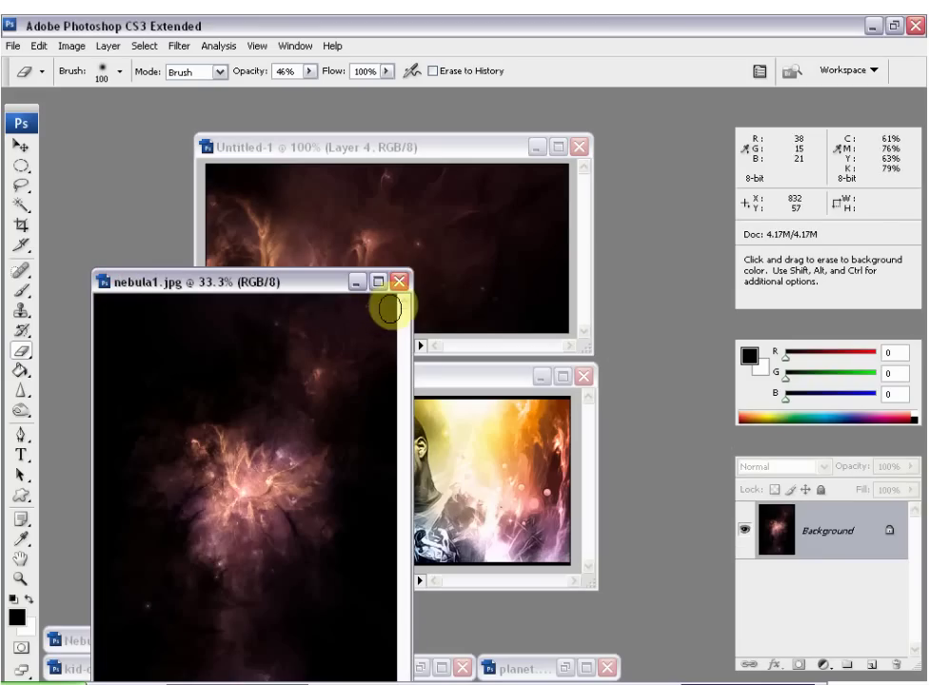
click(358, 283)
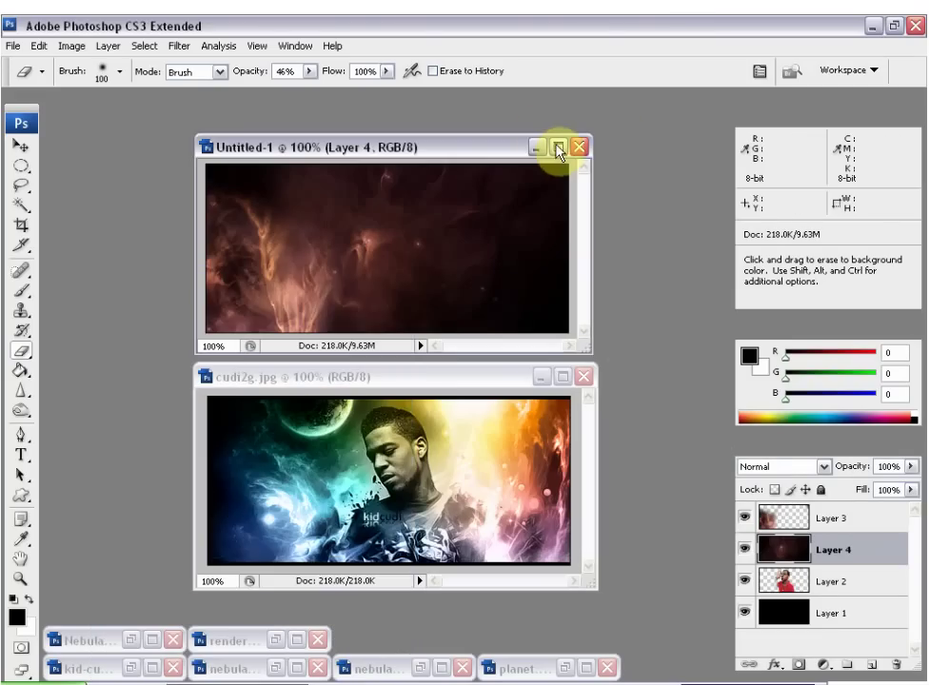
click(559, 147)
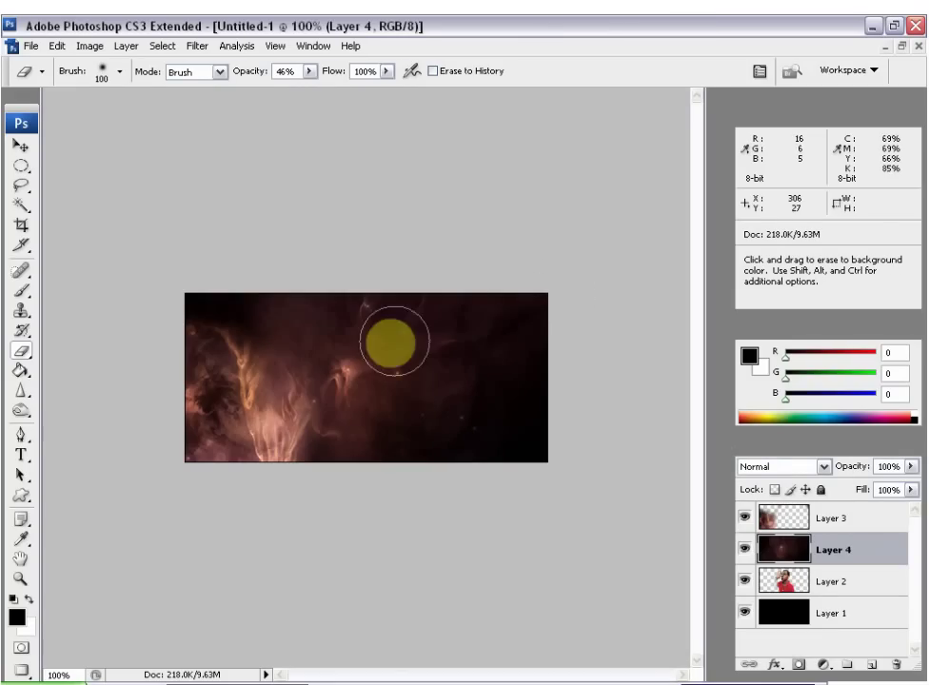
Turn the Layer 4 nebula upside down and position its bright, glowing core over the right half of the canvas
key(v)
mouse_move(352, 393)
mouse_down()
mouse_move(475, 396)
mouse_move(460, 408)
mouse_move(504, 391)
mouse_up()
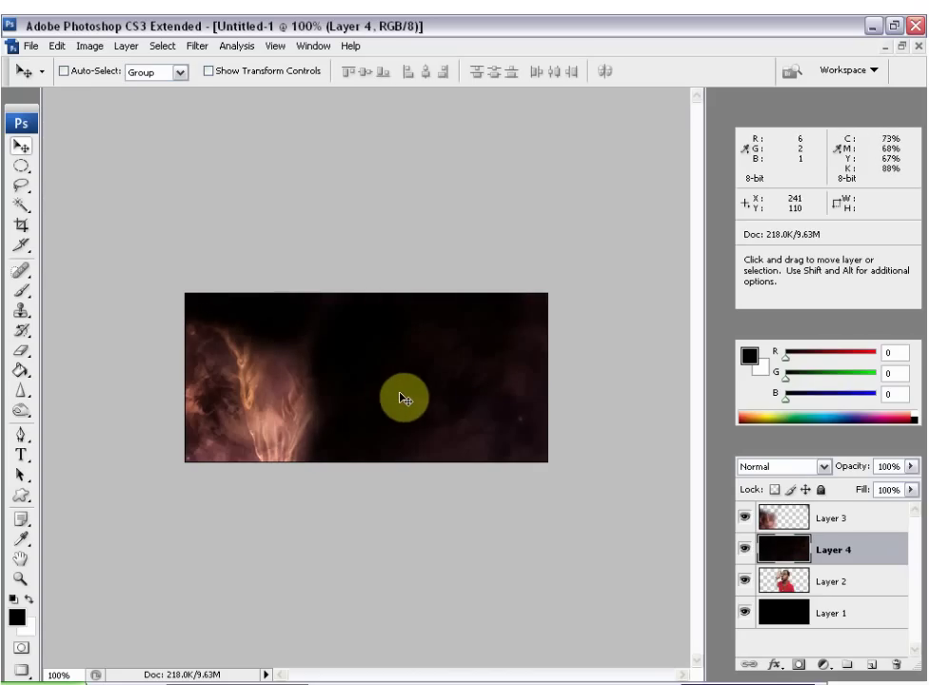
drag(382, 392, 433, 355)
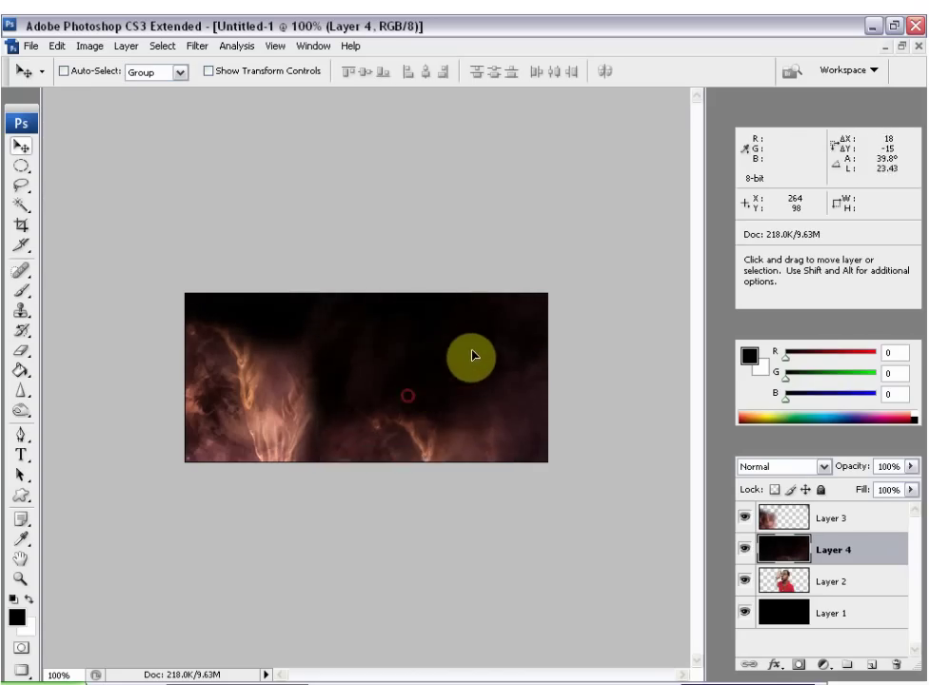
drag(425, 425, 451, 323)
drag(425, 366, 421, 343)
click(63, 49)
mouse_move(73, 338)
click(302, 529)
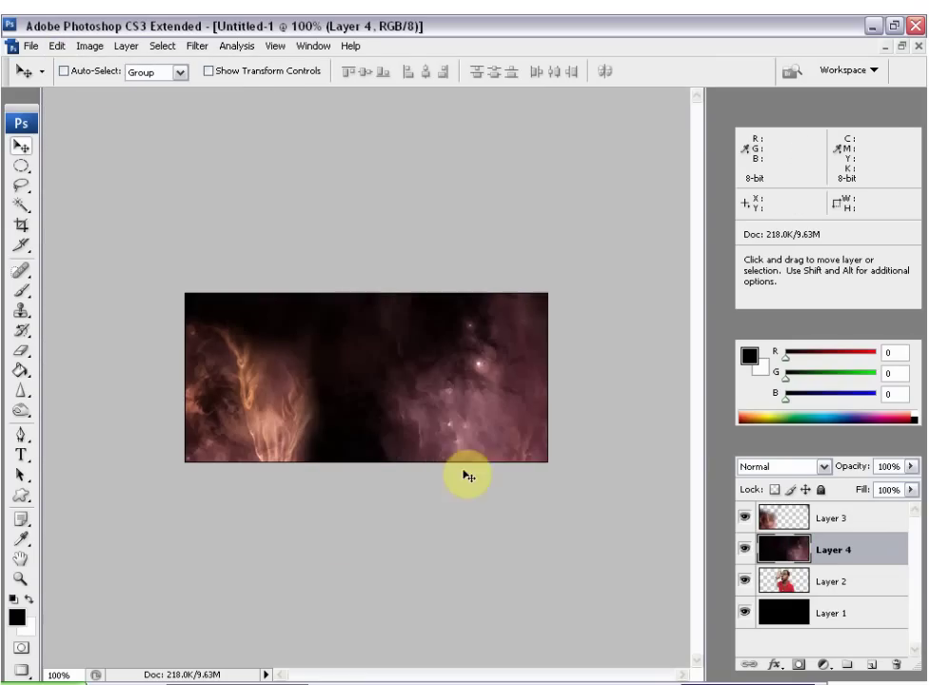
drag(436, 429, 420, 394)
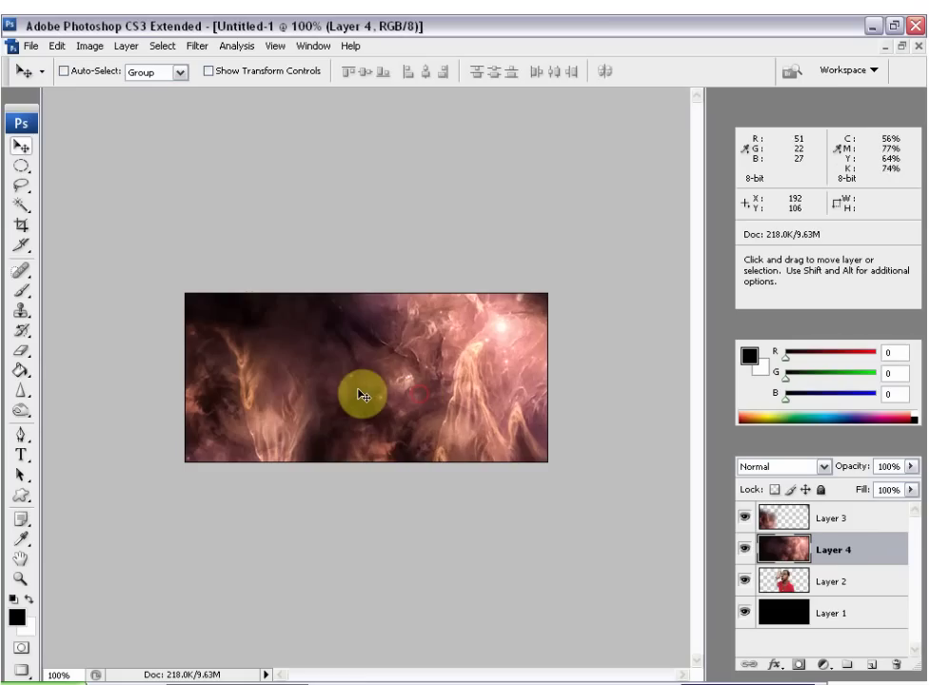
Rotate Layer 4 by about -33.4° and shift it about 47 pixels to the left with Free Transform
key(ctrl+t)
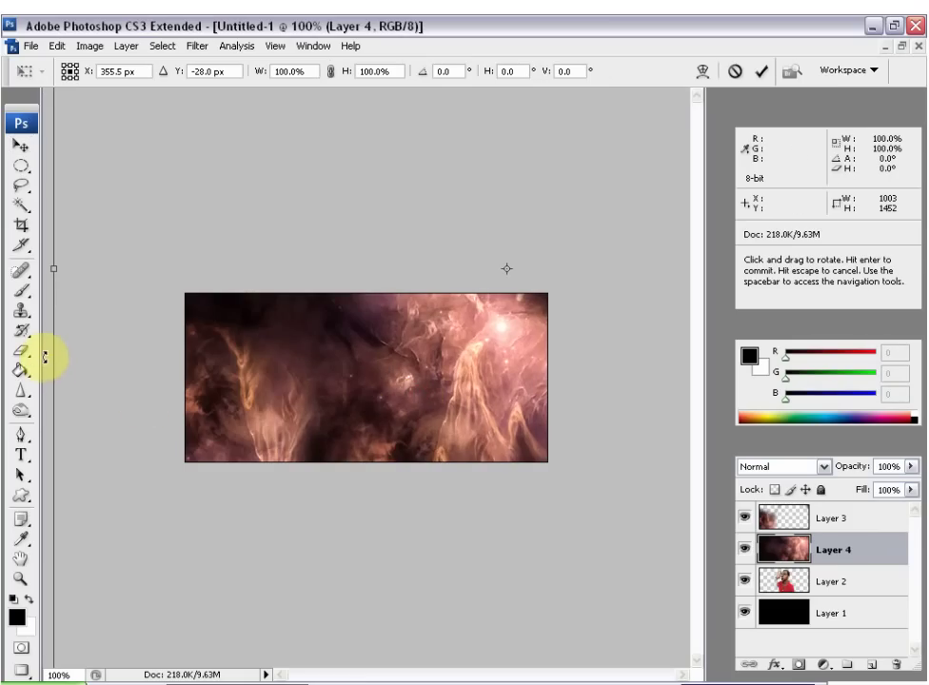
drag(43, 355, 105, 522)
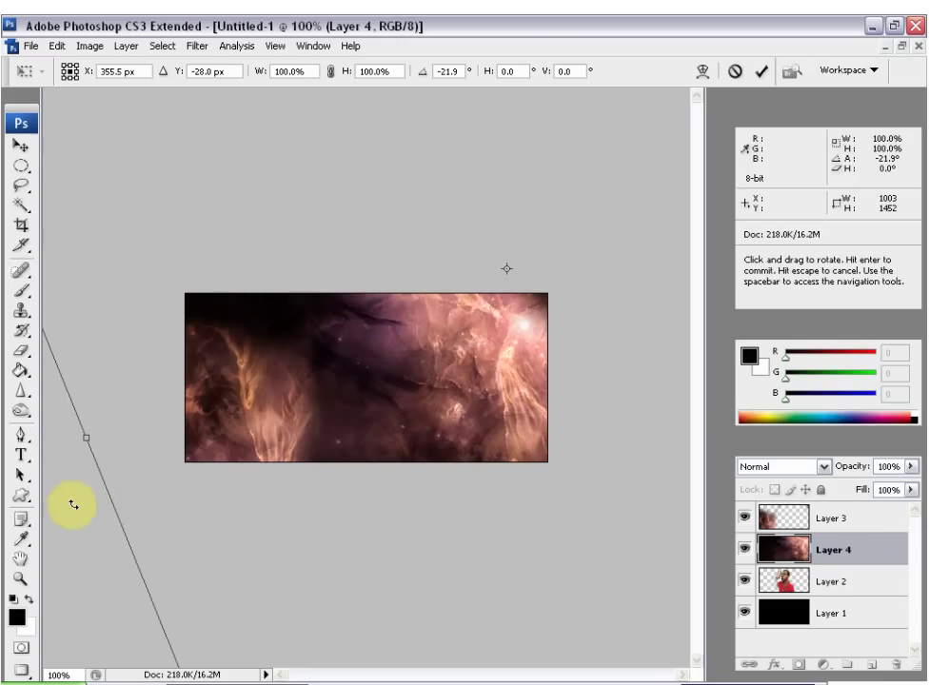
drag(58, 478, 77, 508)
drag(476, 441, 435, 440)
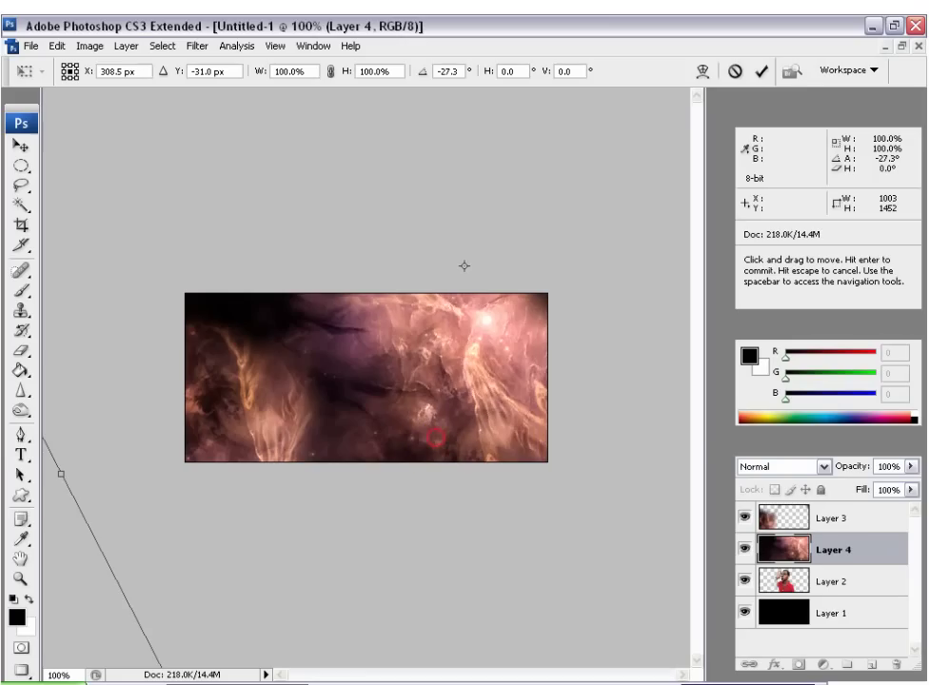
drag(54, 546, 98, 582)
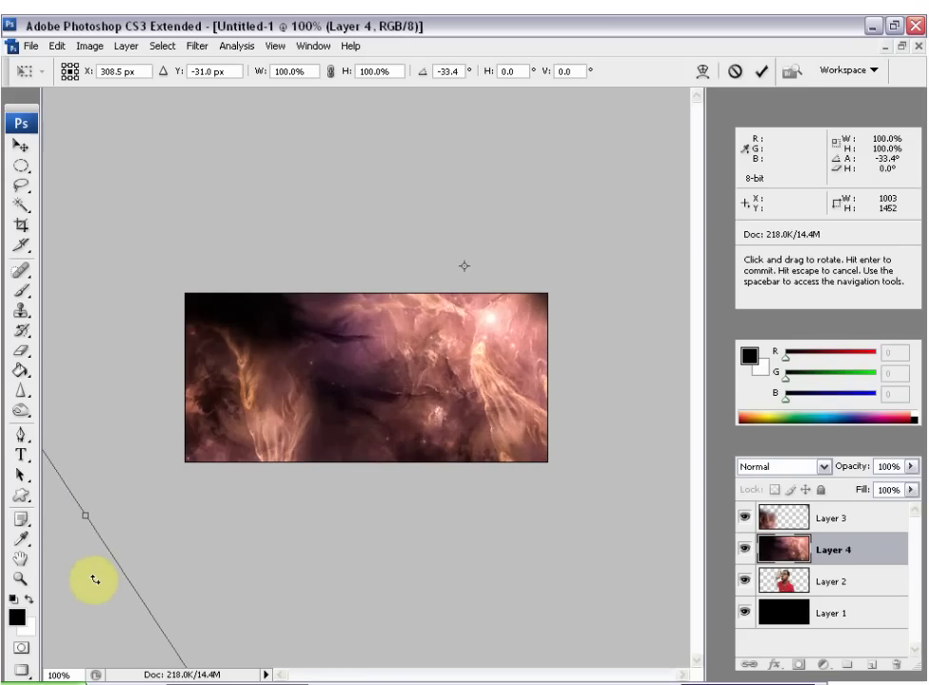
click(764, 73)
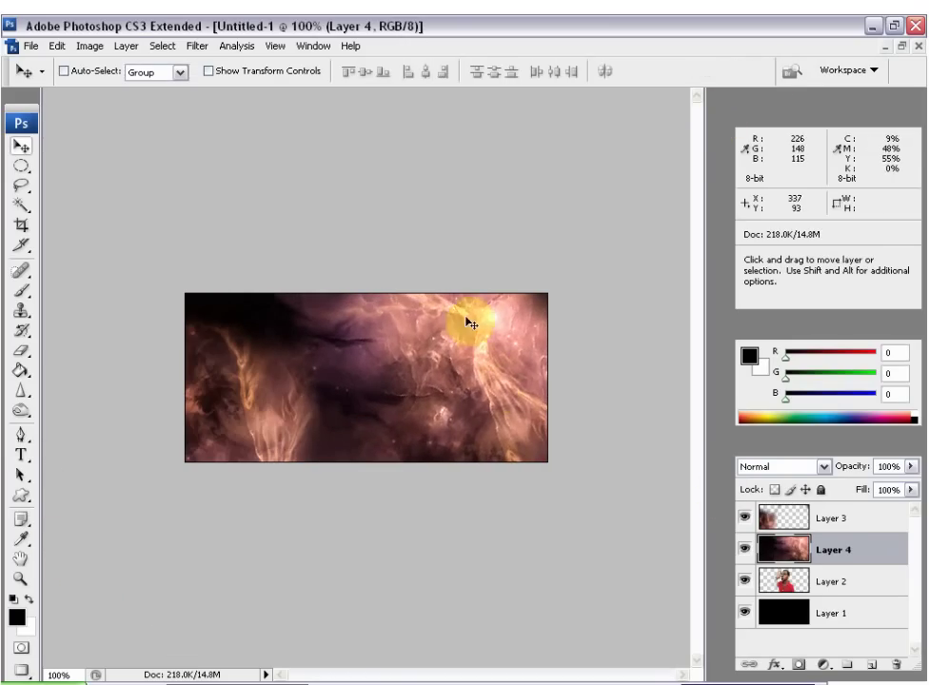
Erase Layer 4 over the man and the canvas's left half at 46% opacity, using a soft 100-pixel brush and a hard 60-pixel brush
key(e)
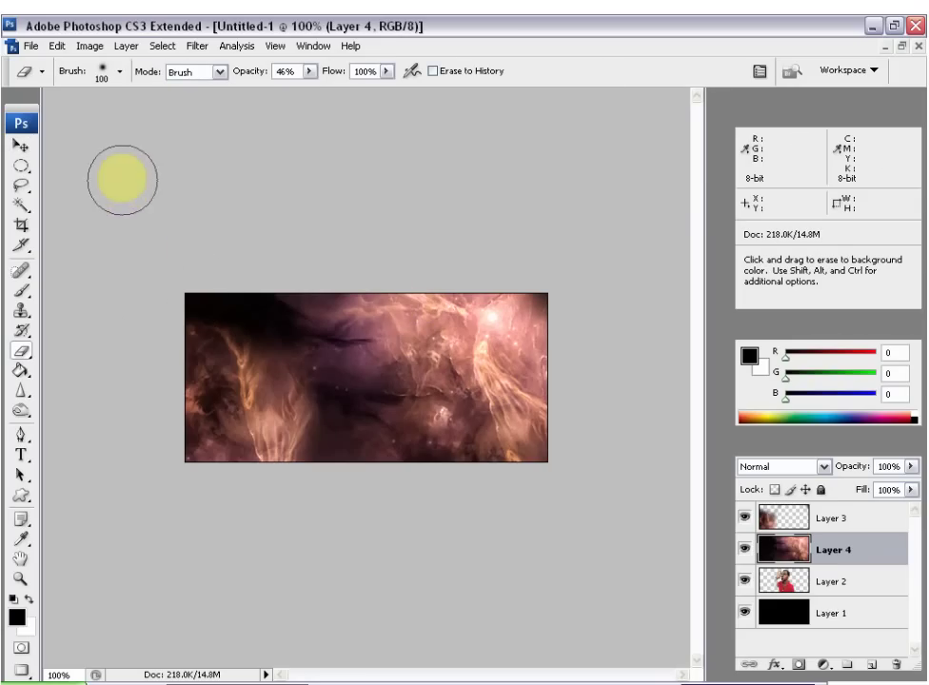
mouse_move(258, 263)
mouse_down()
mouse_move(260, 396)
mouse_move(270, 324)
mouse_move(288, 311)
mouse_move(300, 413)
mouse_move(319, 416)
mouse_move(265, 309)
mouse_move(218, 407)
mouse_move(262, 327)
mouse_move(266, 390)
mouse_move(304, 368)
mouse_move(324, 377)
mouse_move(347, 466)
mouse_move(356, 419)
mouse_move(370, 489)
mouse_move(375, 468)
mouse_move(399, 472)
mouse_move(385, 432)
mouse_move(423, 466)
mouse_move(381, 448)
mouse_move(370, 449)
mouse_move(372, 470)
mouse_move(379, 454)
mouse_move(386, 471)
mouse_move(391, 442)
mouse_move(367, 385)
mouse_move(390, 320)
mouse_move(381, 309)
mouse_move(361, 329)
mouse_move(371, 303)
mouse_move(354, 352)
mouse_move(376, 334)
mouse_move(354, 370)
mouse_move(362, 406)
mouse_move(354, 377)
mouse_move(379, 325)
mouse_move(354, 380)
mouse_move(366, 421)
mouse_move(360, 358)
mouse_up()
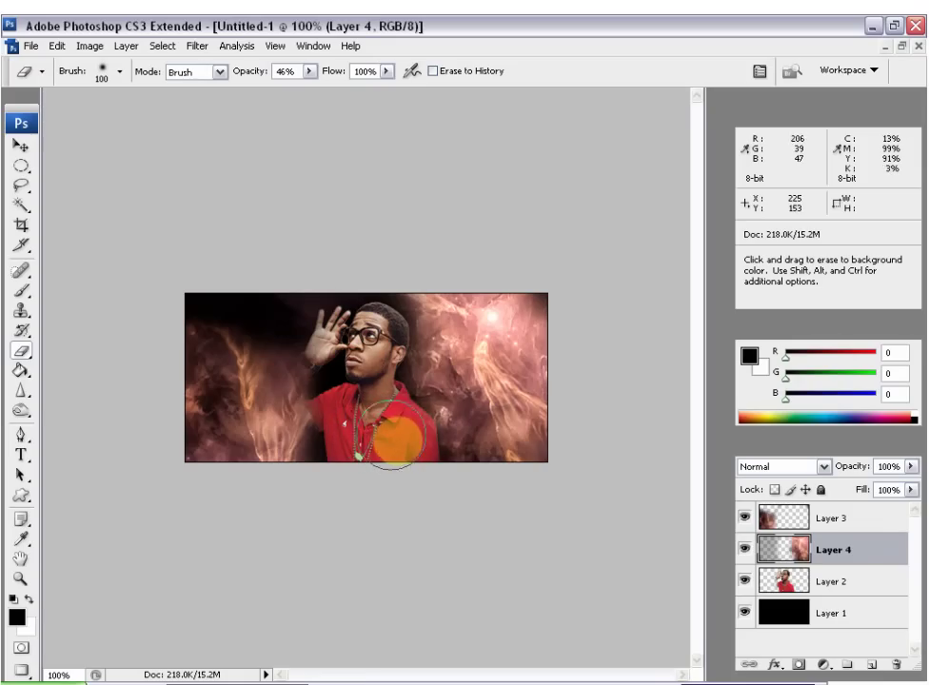
click(120, 72)
click(224, 28)
drag(357, 373, 383, 464)
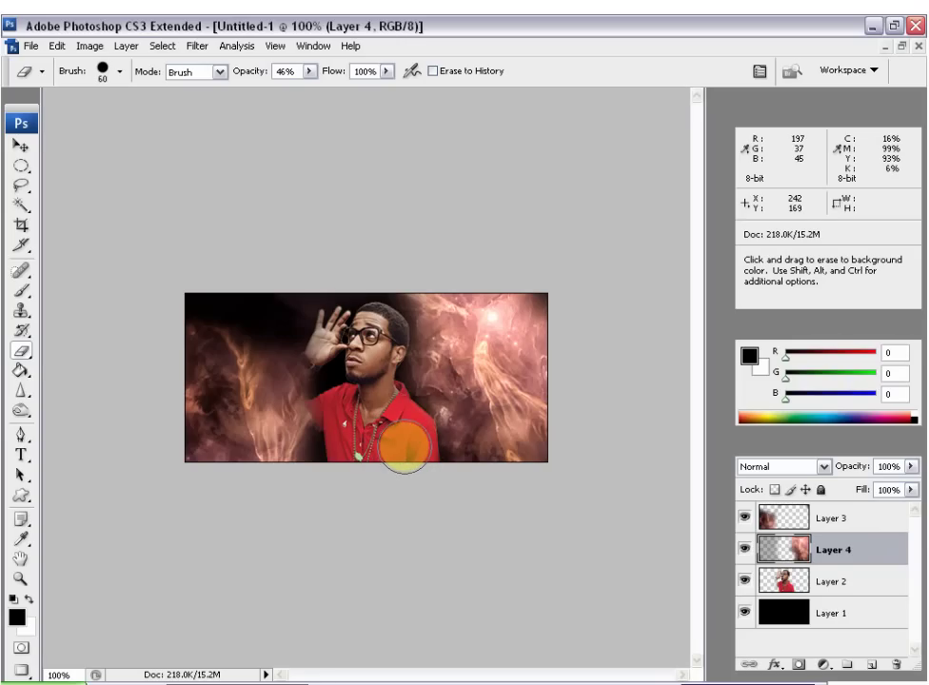
mouse_move(404, 446)
mouse_down()
mouse_move(415, 466)
mouse_move(417, 447)
mouse_up()
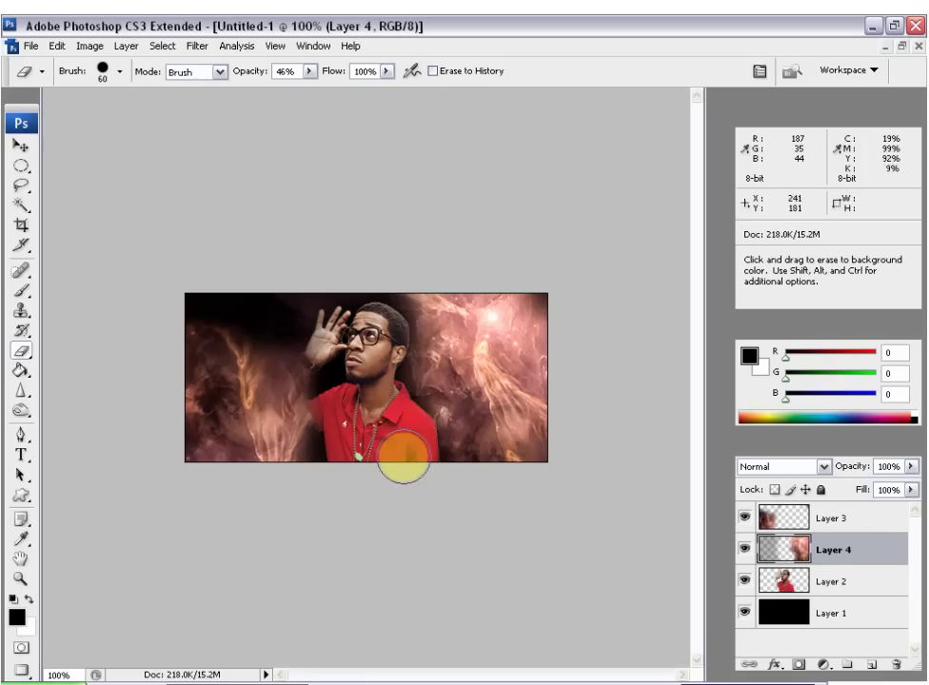
mouse_move(404, 430)
mouse_down()
mouse_move(380, 376)
mouse_move(393, 409)
mouse_move(380, 427)
mouse_move(411, 447)
mouse_move(408, 430)
mouse_move(369, 391)
mouse_up()
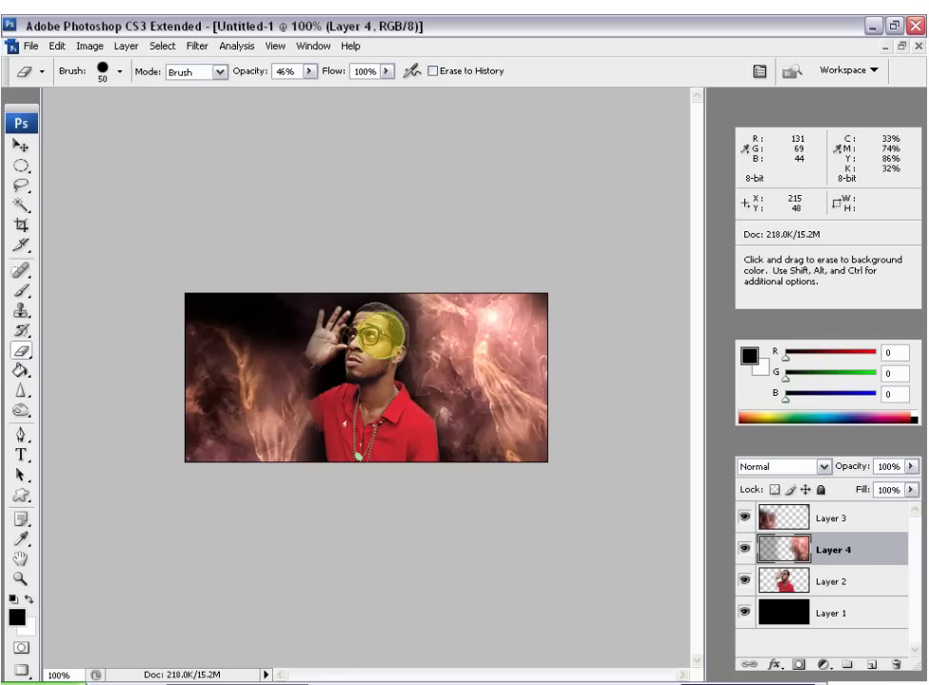
Clean the remaining nebula haze off the man's neck and red shirt on Layer 4 with a hard 50-pixel Eraser
click(121, 71)
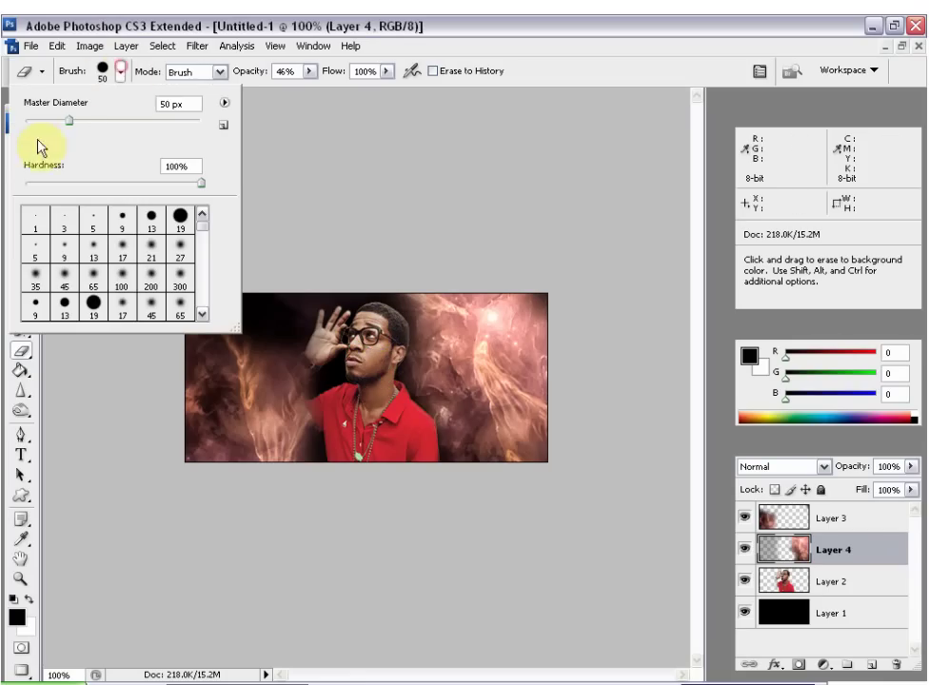
drag(76, 121, 121, 127)
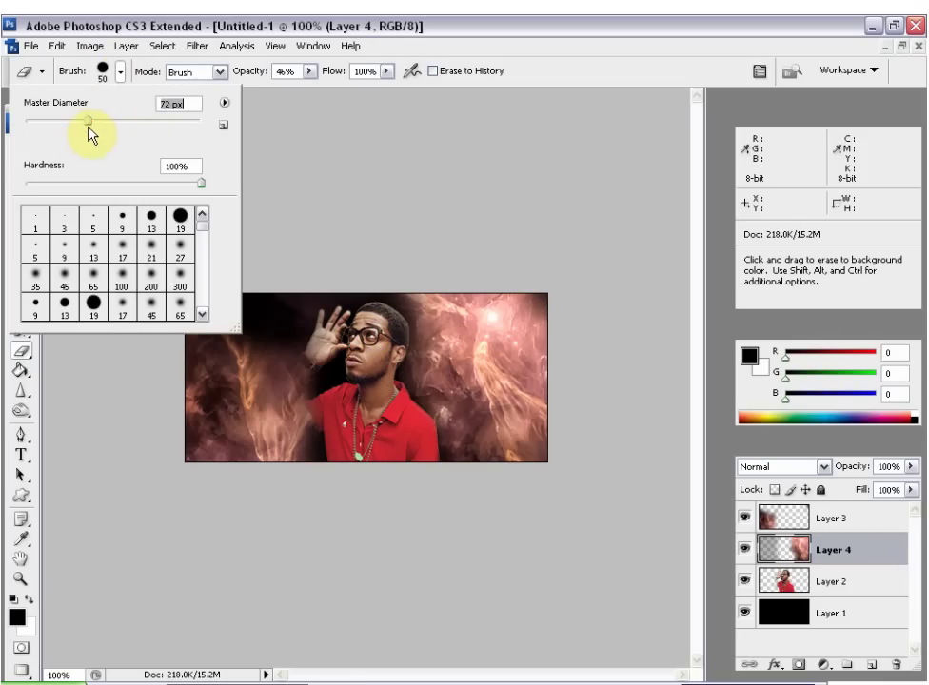
text(60)
key(Return)
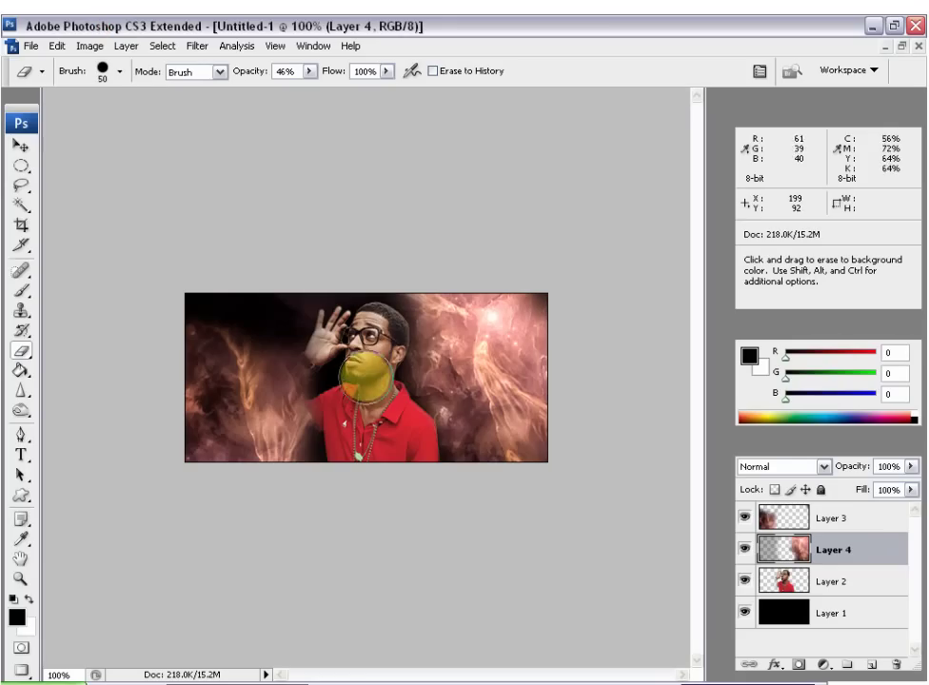
mouse_move(374, 381)
mouse_down()
mouse_move(369, 350)
mouse_move(387, 331)
mouse_move(380, 394)
mouse_move(389, 411)
mouse_up()
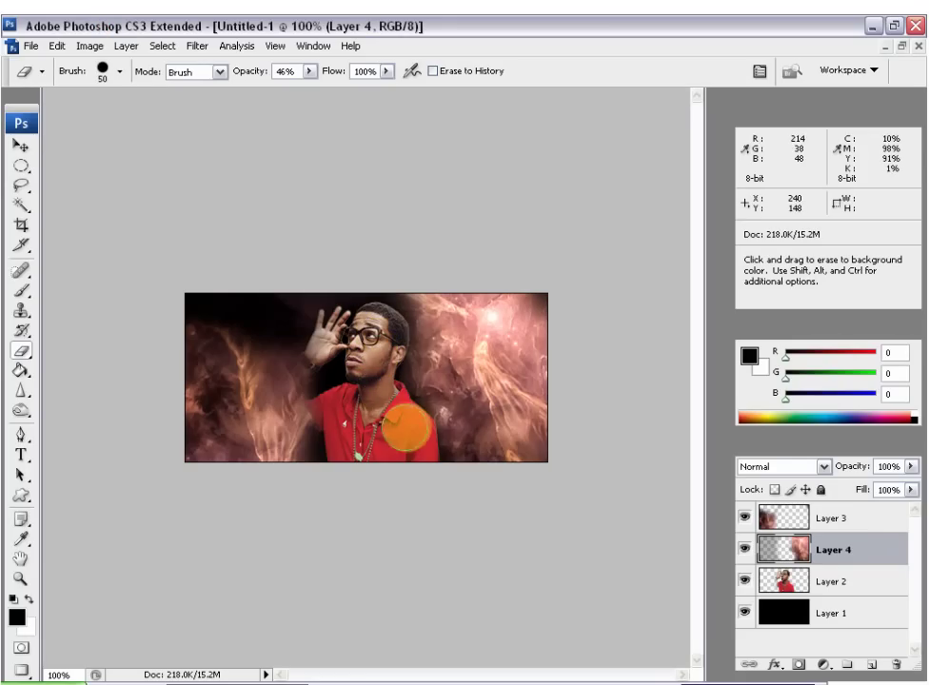
mouse_move(413, 450)
mouse_down()
mouse_move(394, 414)
mouse_move(369, 410)
mouse_up()
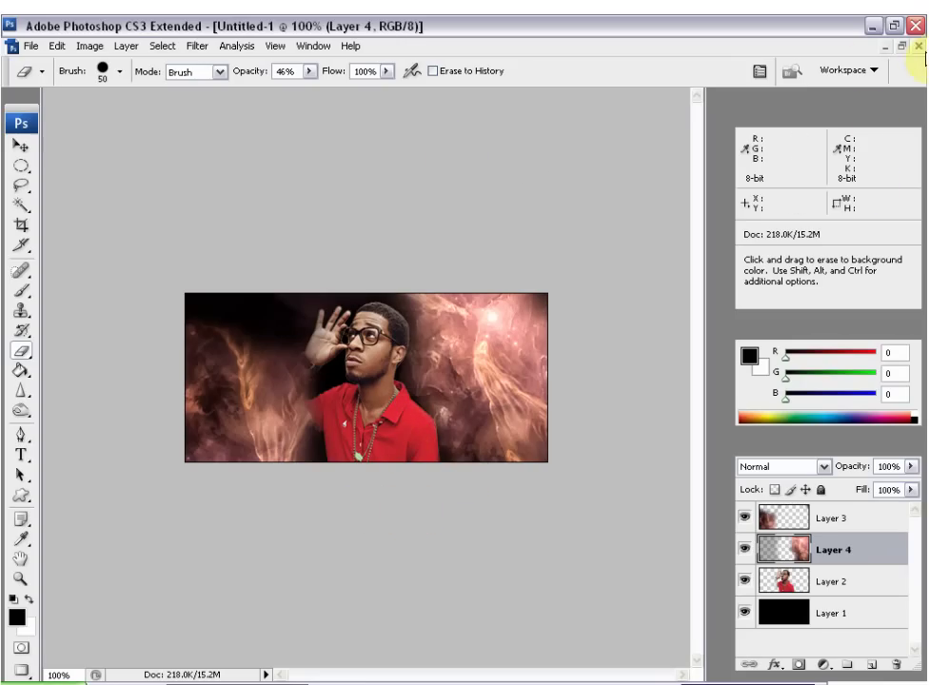
Open the minimized nebula2.jpg, copy its Background layer into Untitled-1 above Layer 4, and view Untitled-1 maximized
click(900, 47)
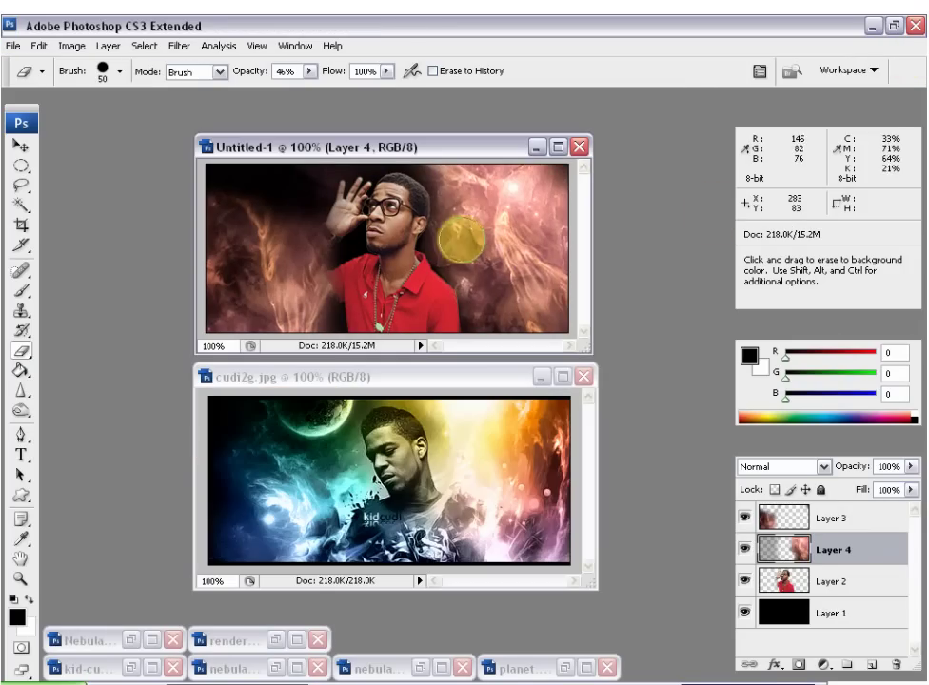
click(418, 668)
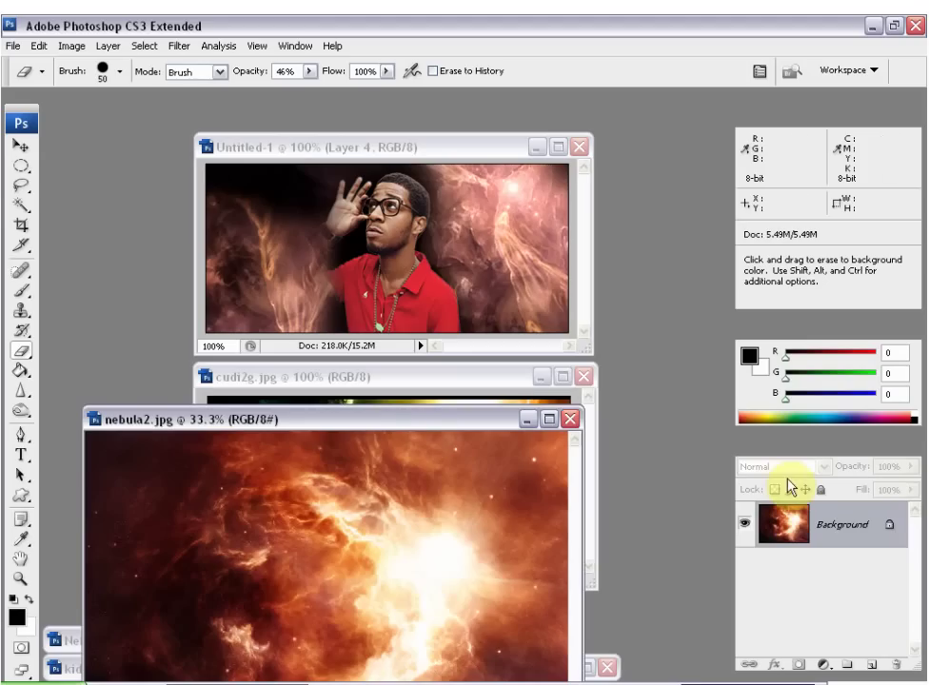
drag(818, 540, 526, 218)
drag(856, 532, 390, 200)
click(528, 418)
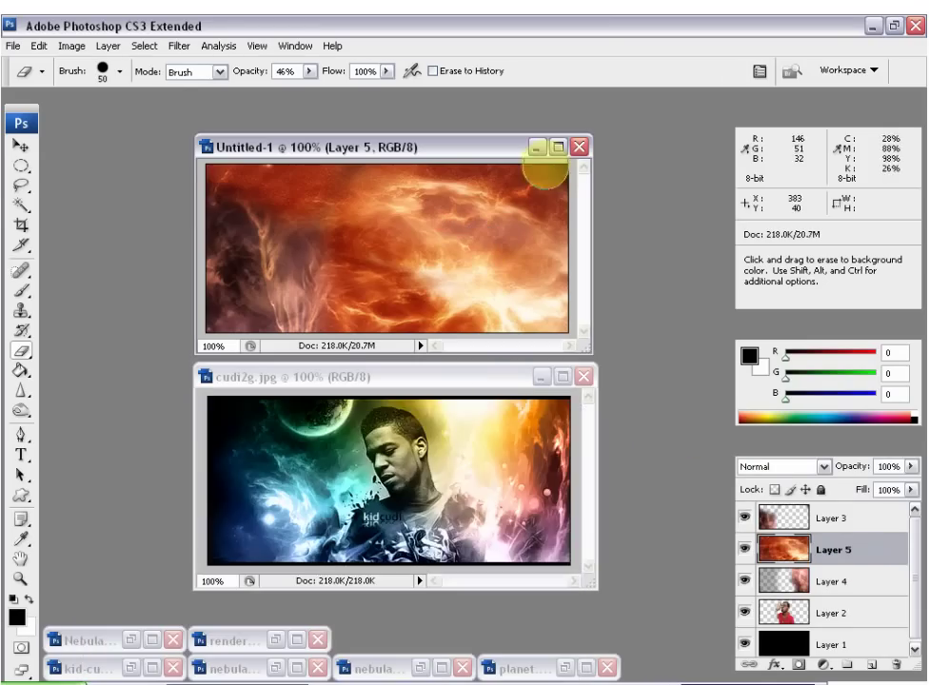
click(556, 146)
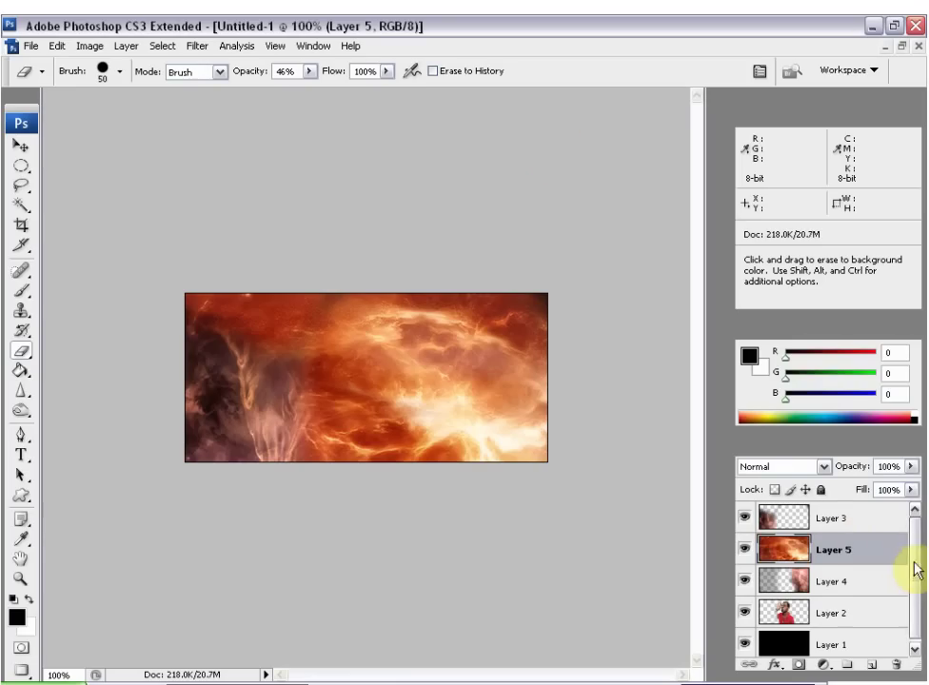
Place Layer 5 between Layer 2 and Layer 1, and reposition its orange nebula behind the man
drag(835, 547, 839, 623)
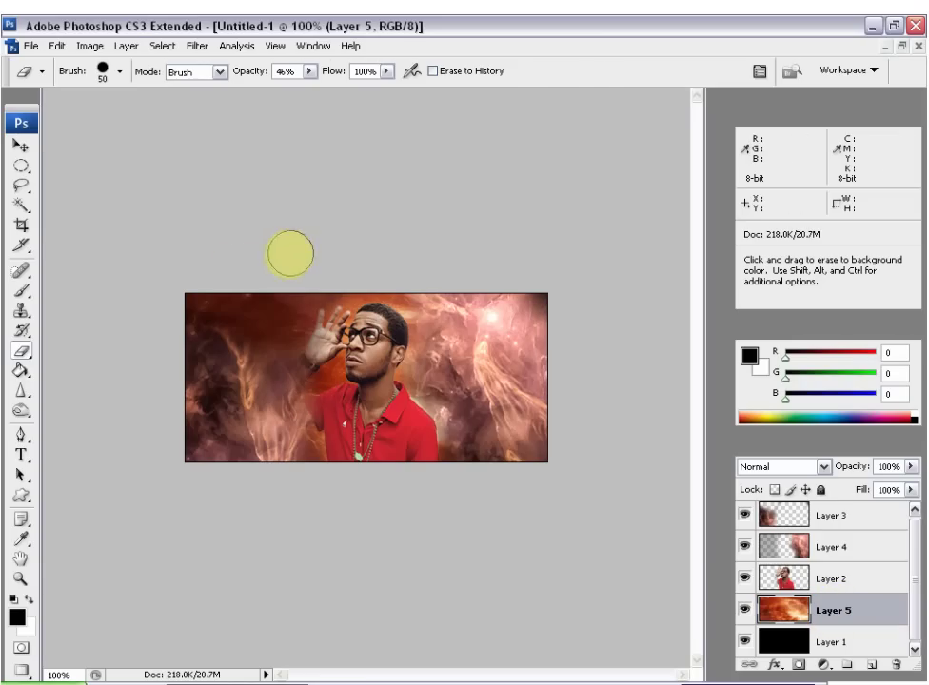
key(v)
drag(403, 348, 484, 453)
drag(425, 391, 444, 442)
drag(327, 415, 305, 404)
drag(383, 373, 394, 393)
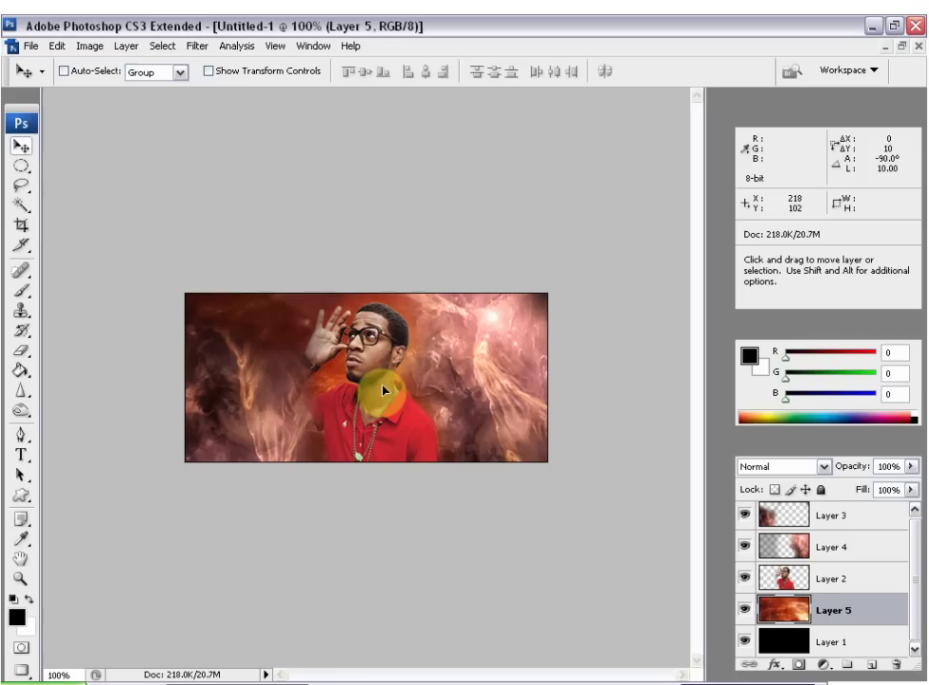
Colorize Layer 5 with Hue/Saturation at a hue of 13 and fine-tune the saturation to match the surrounding nebulae
click(90, 55)
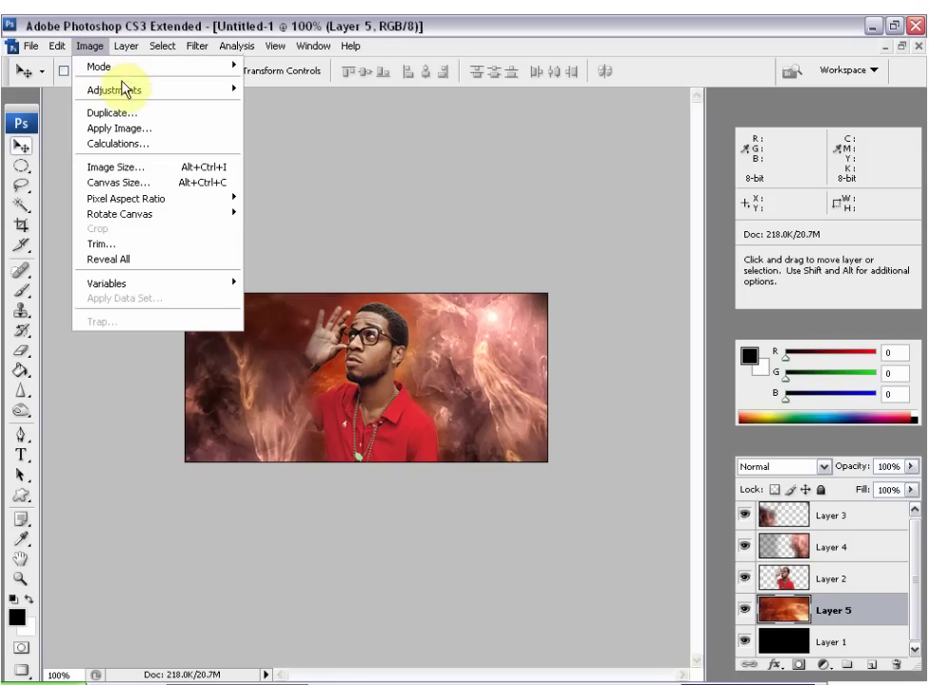
mouse_move(124, 90)
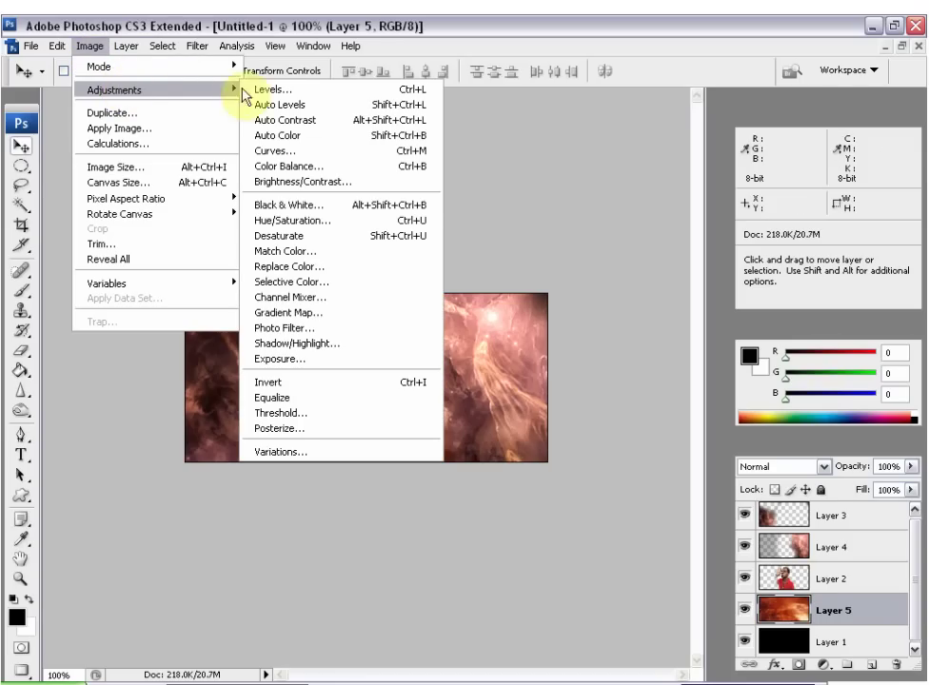
click(297, 222)
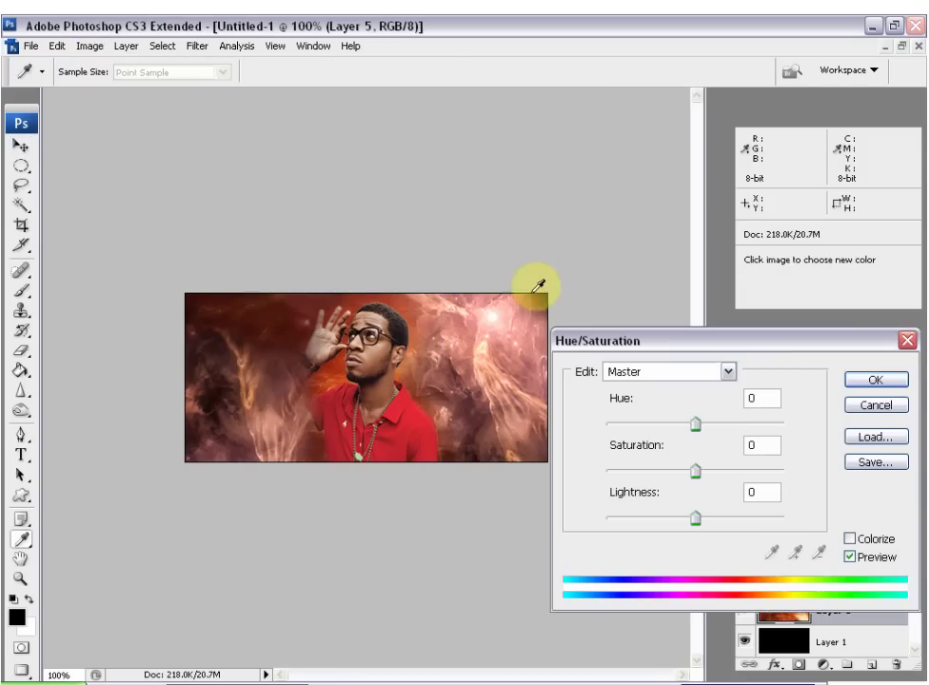
click(847, 539)
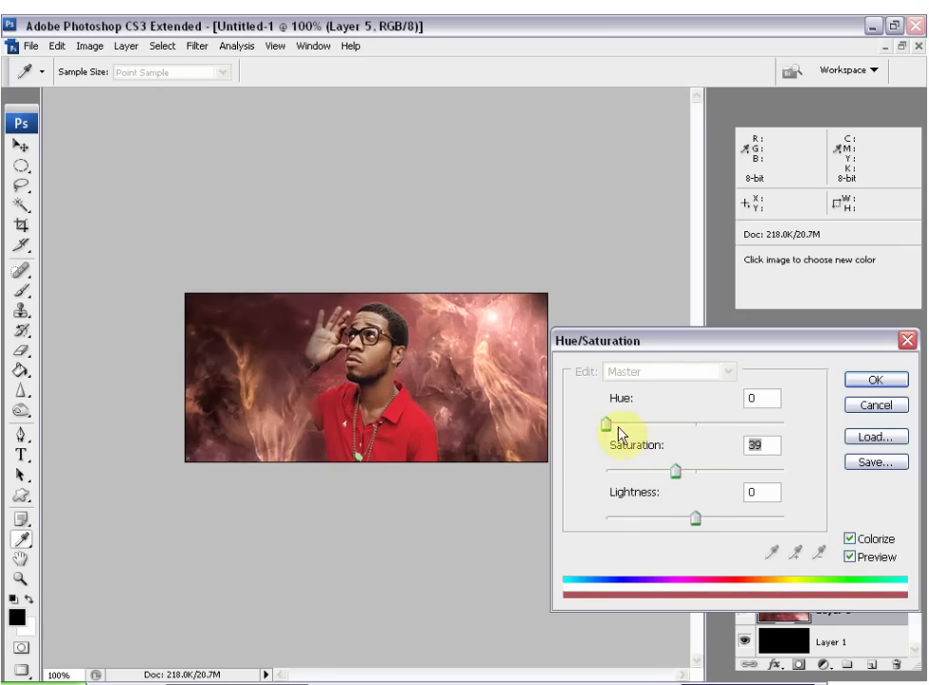
drag(611, 428, 616, 431)
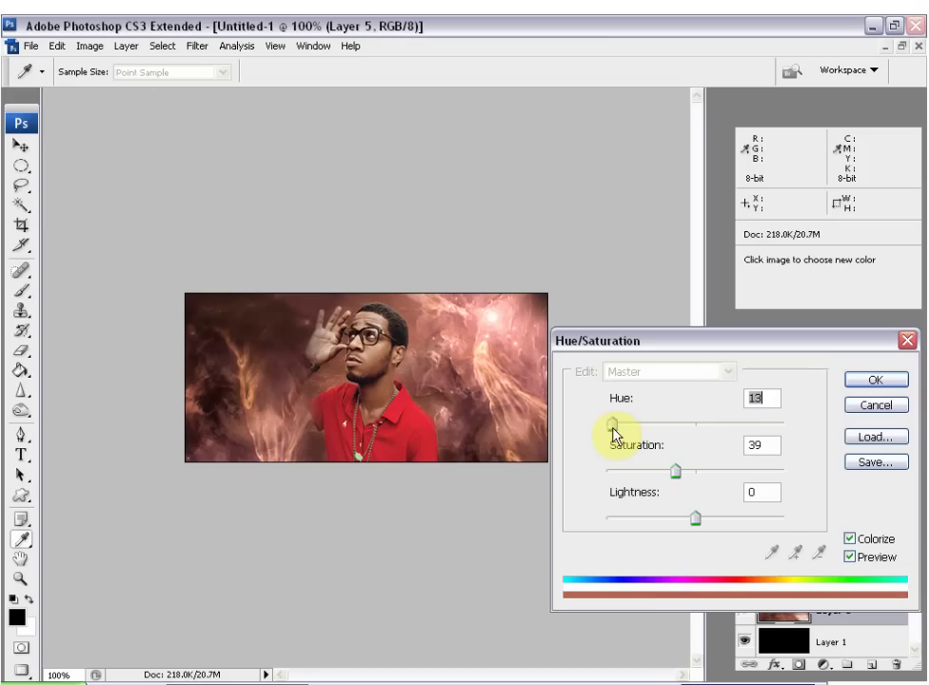
drag(682, 481, 679, 475)
click(875, 379)
key(v)
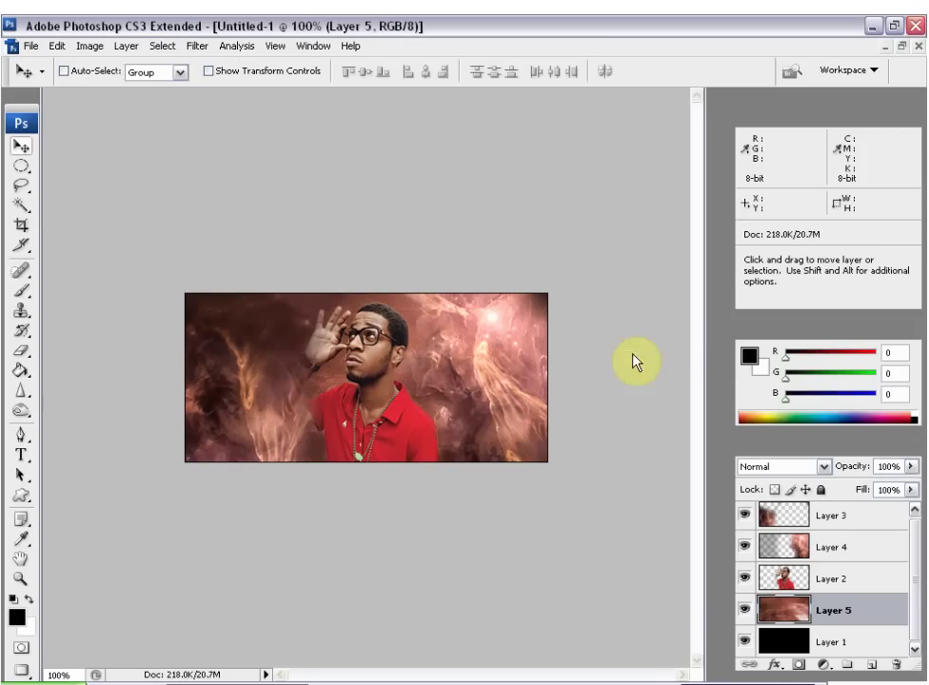
Make Layer 3 active, return Untitled-1 to a floating window, and open the minimized planet.png fully in view without any selection
scroll(908, 550, up, 1)
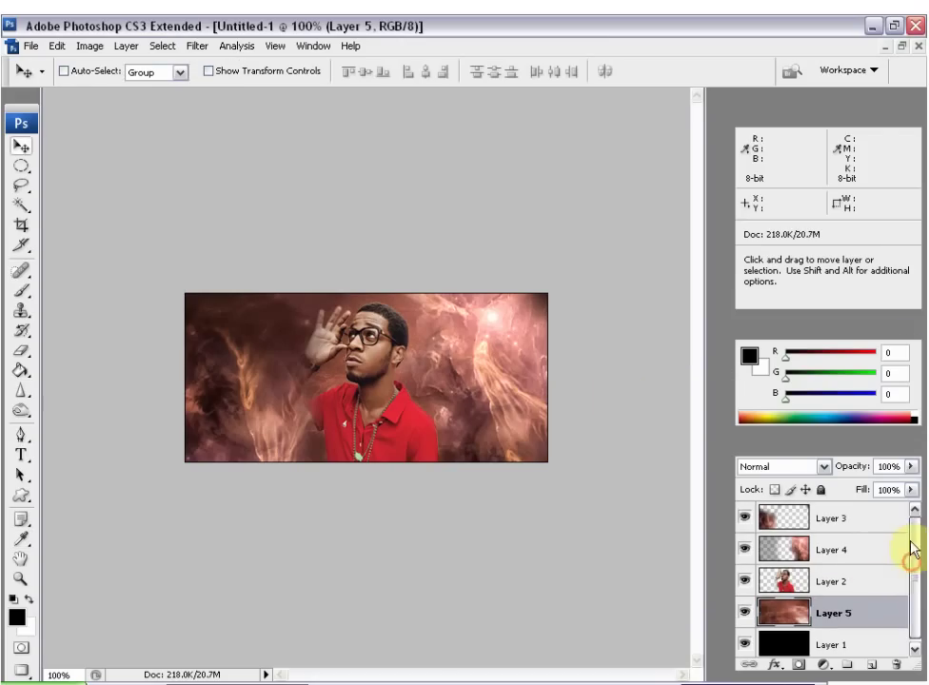
click(846, 518)
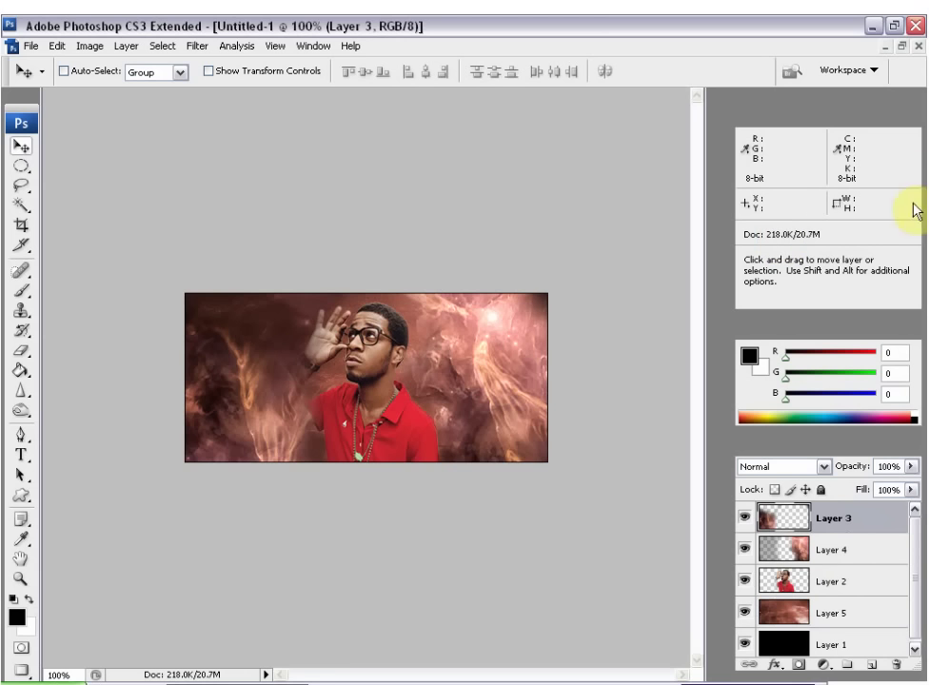
click(902, 47)
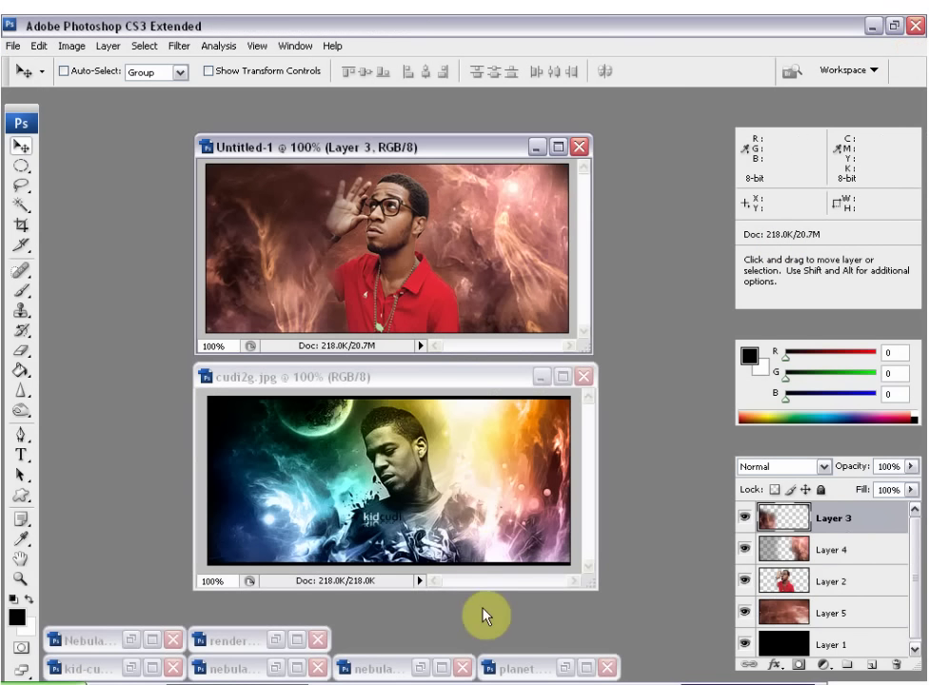
click(564, 672)
drag(481, 445, 473, 190)
key(ctrl+d)
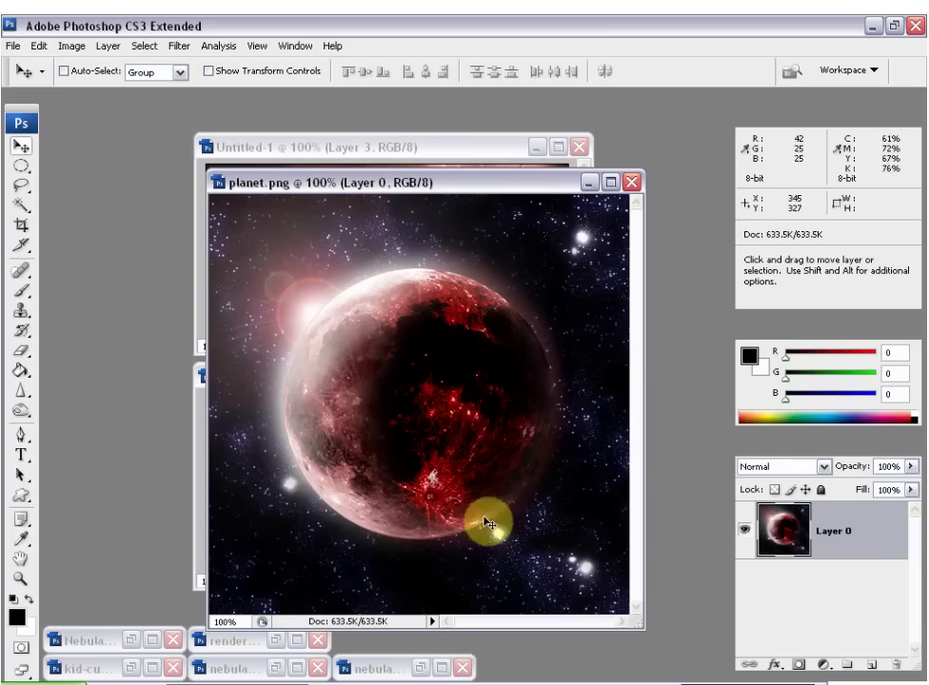
Select the planet with a circular marquee about 286 pixels wide and expand the selection by 2 pixels
click(17, 167)
click(17, 168)
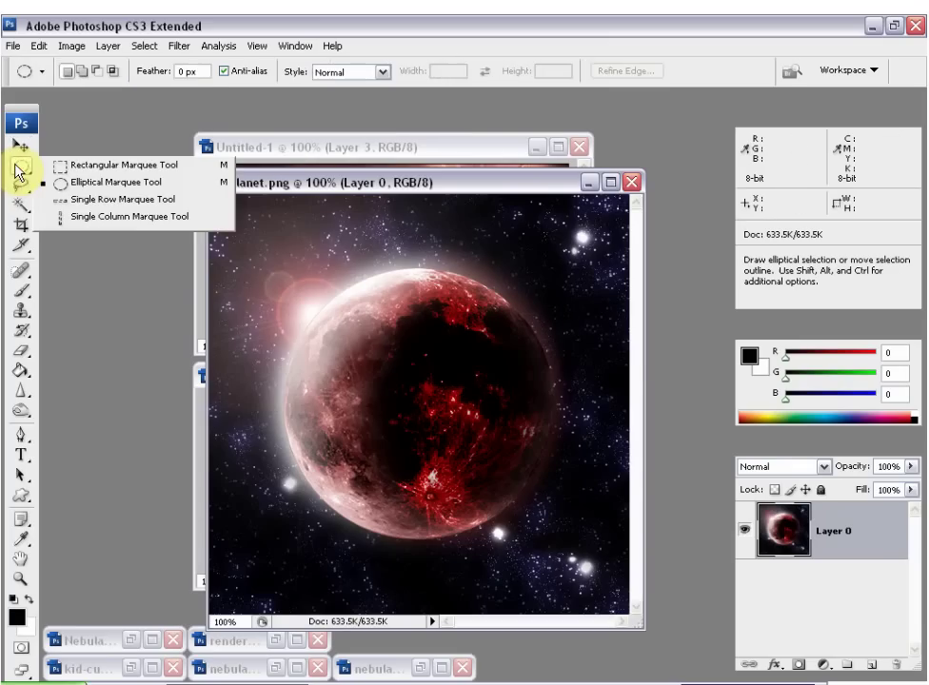
click(95, 181)
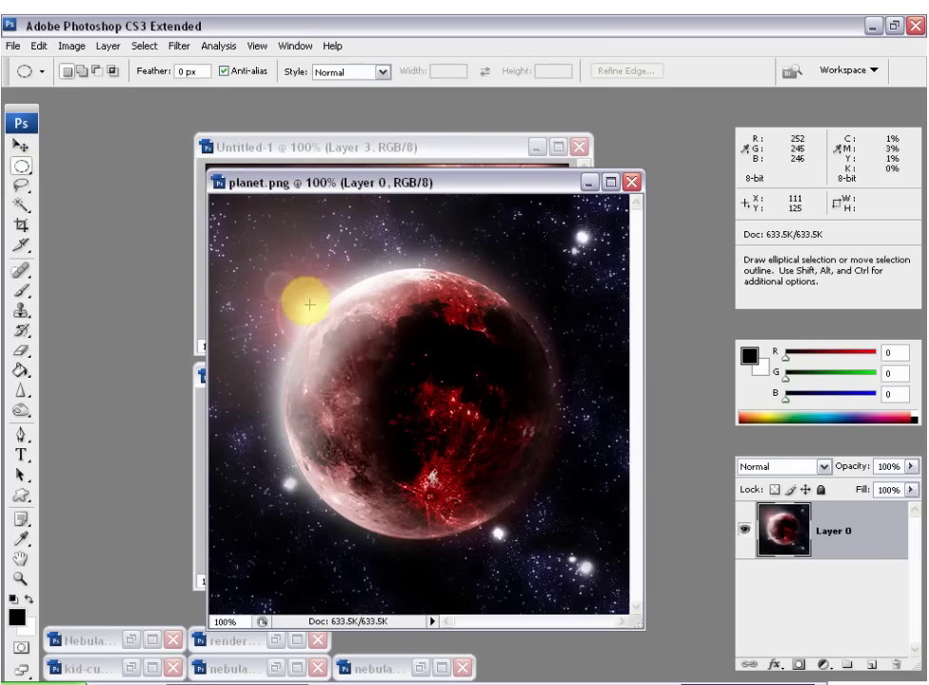
drag(290, 277, 568, 543)
drag(473, 489, 462, 483)
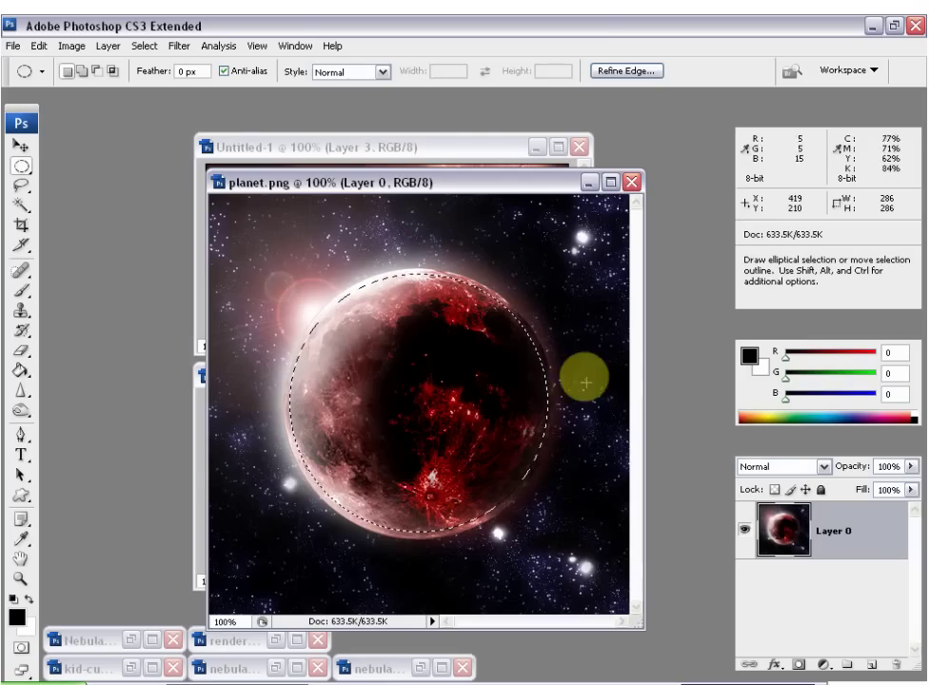
click(144, 47)
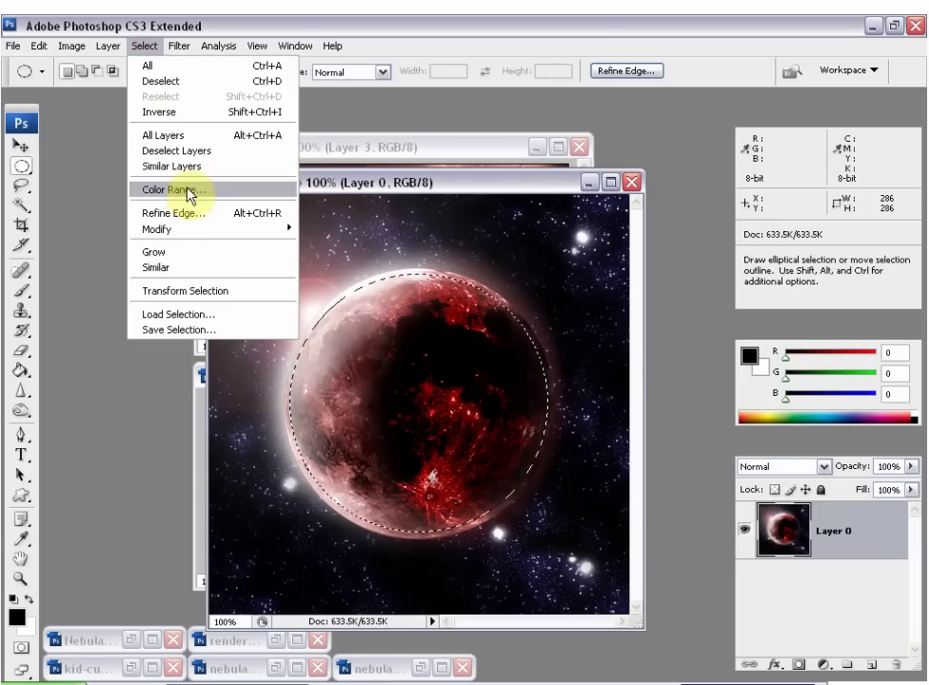
mouse_move(197, 232)
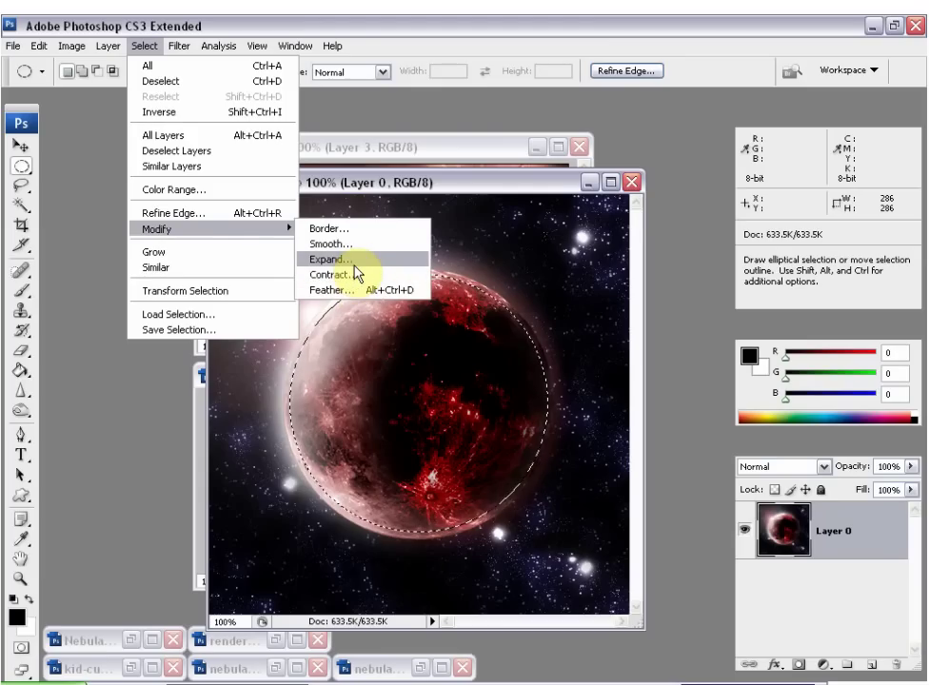
click(352, 262)
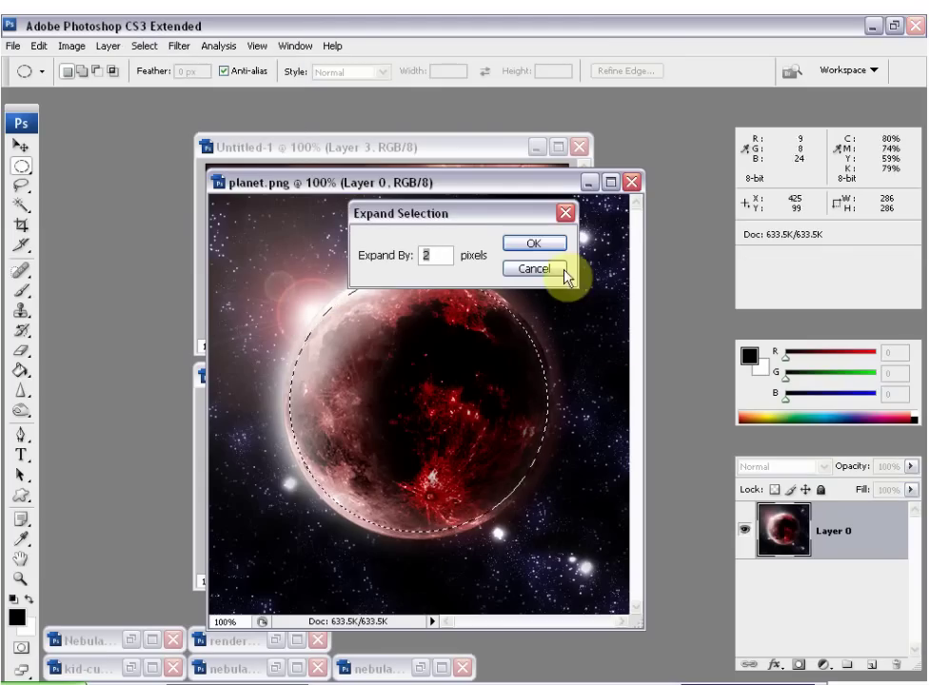
click(536, 245)
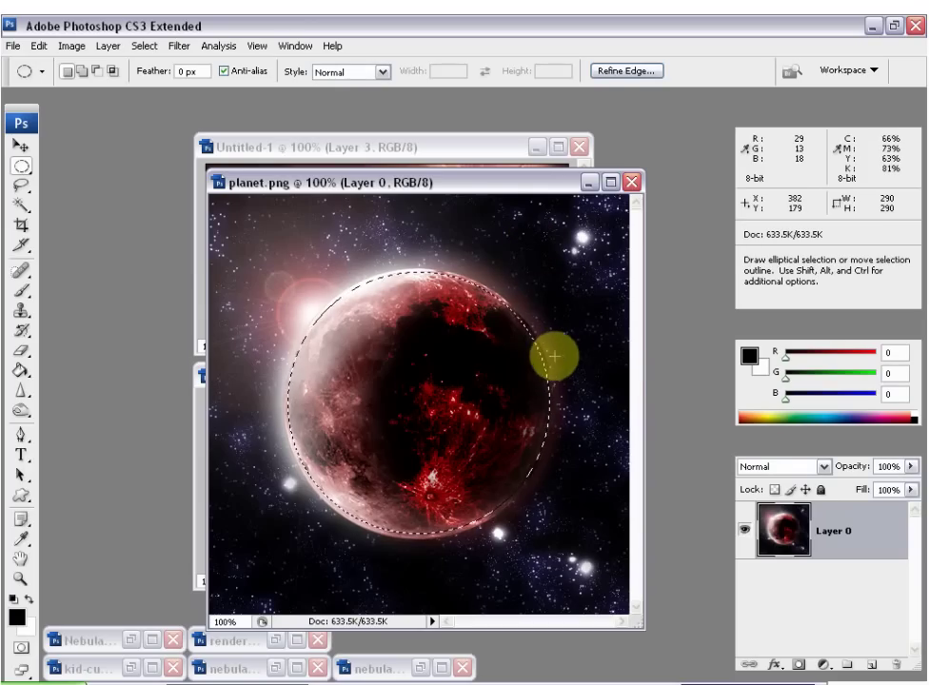
Copy the selected planet into Untitled-1 above Layer 3, minimizing planet.png and maximizing Untitled-1
drag(522, 185, 518, 324)
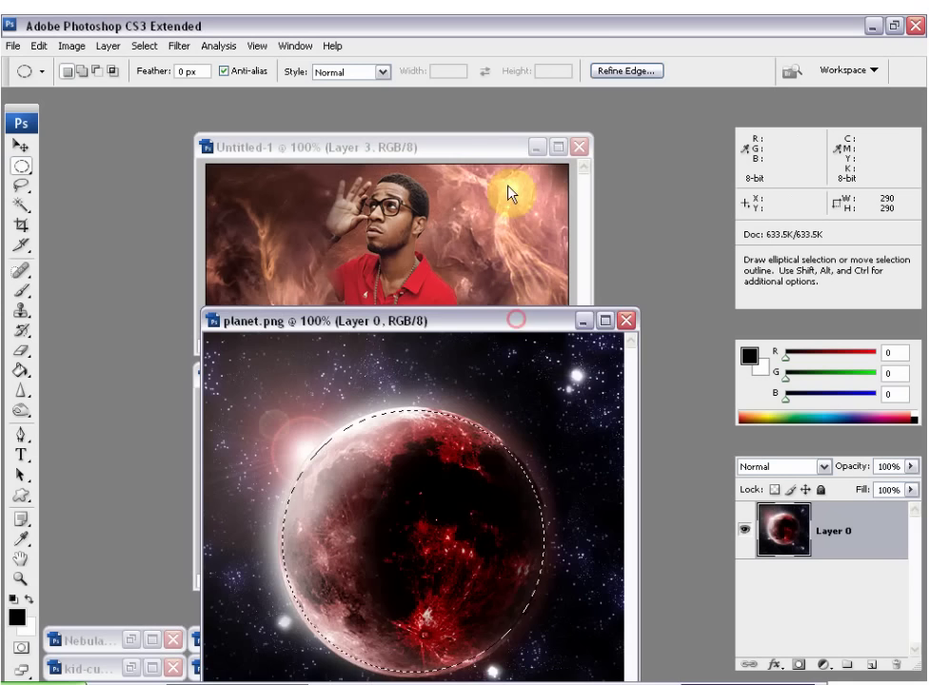
click(582, 321)
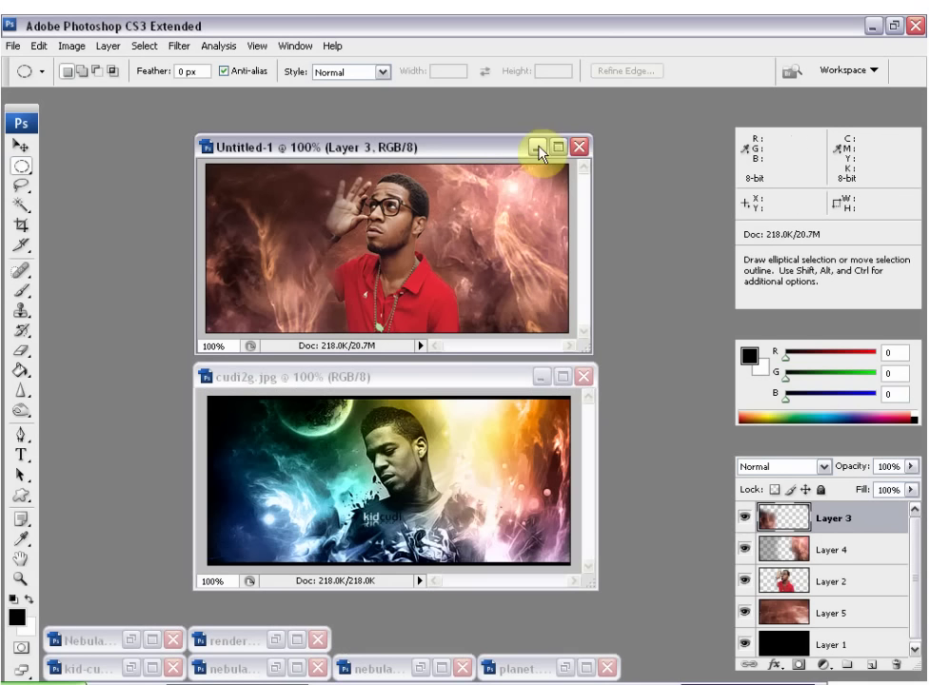
click(557, 147)
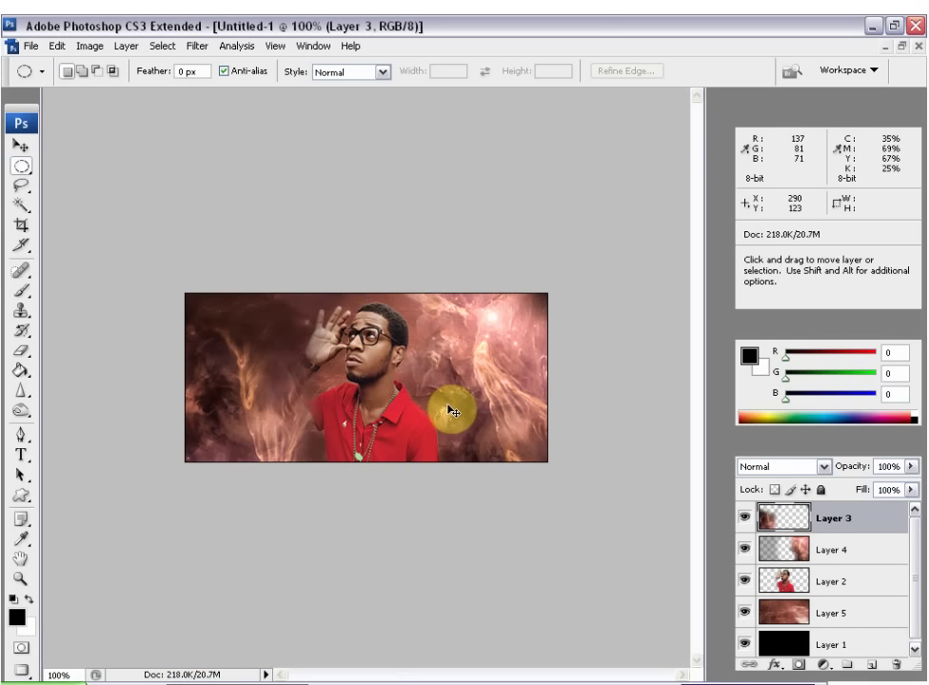
key(ctrl+v)
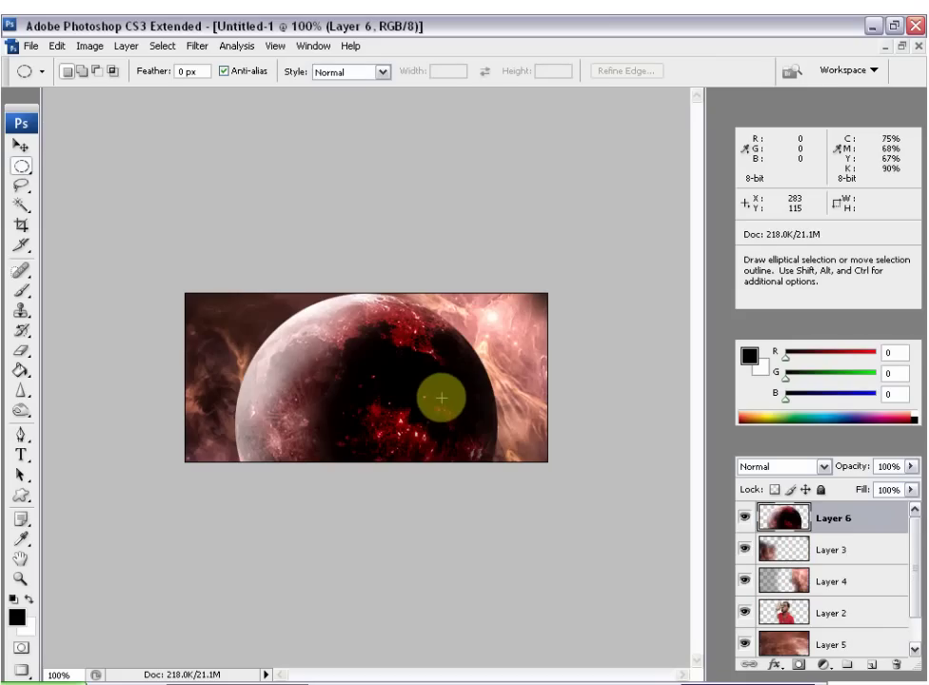
Scale the planet on Layer 6 to about 84 x 84 pixels and place it at the banner's upper edge, beside the raised hand
key(ctrl)
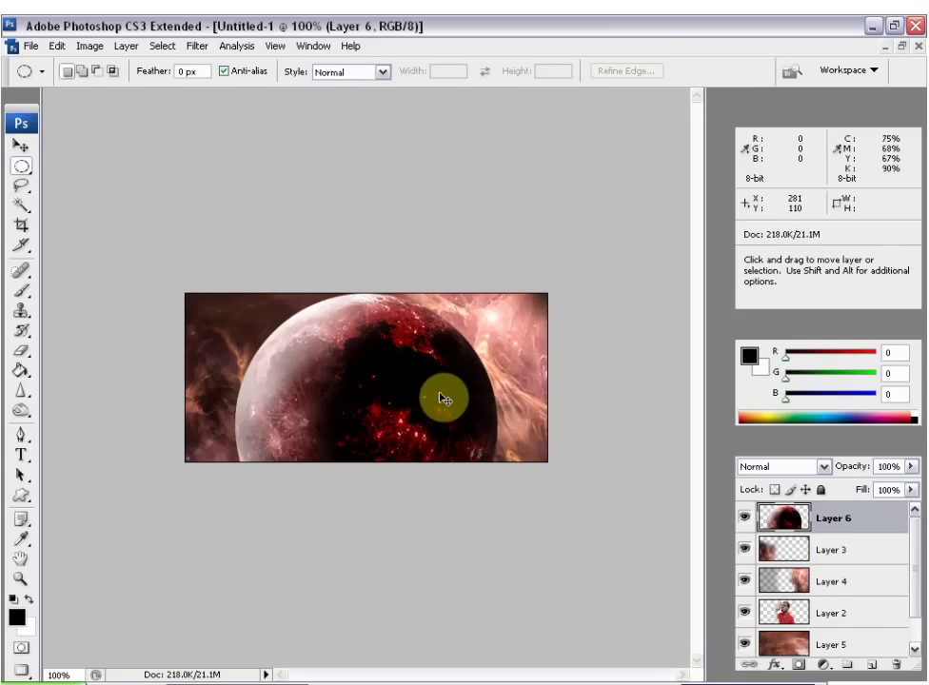
key(ctrl+t)
drag(494, 297, 276, 291)
click(763, 71)
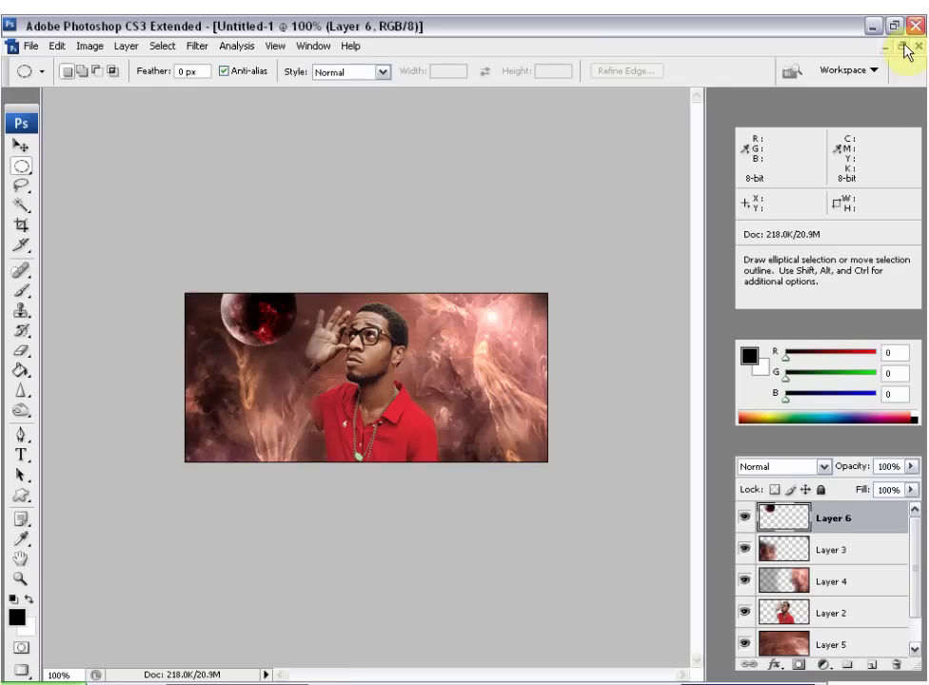
Return Untitled-1 to a floating window, rotate the planet so its lit side faces down, and nudge it into position like cudi2g.jpg
click(902, 46)
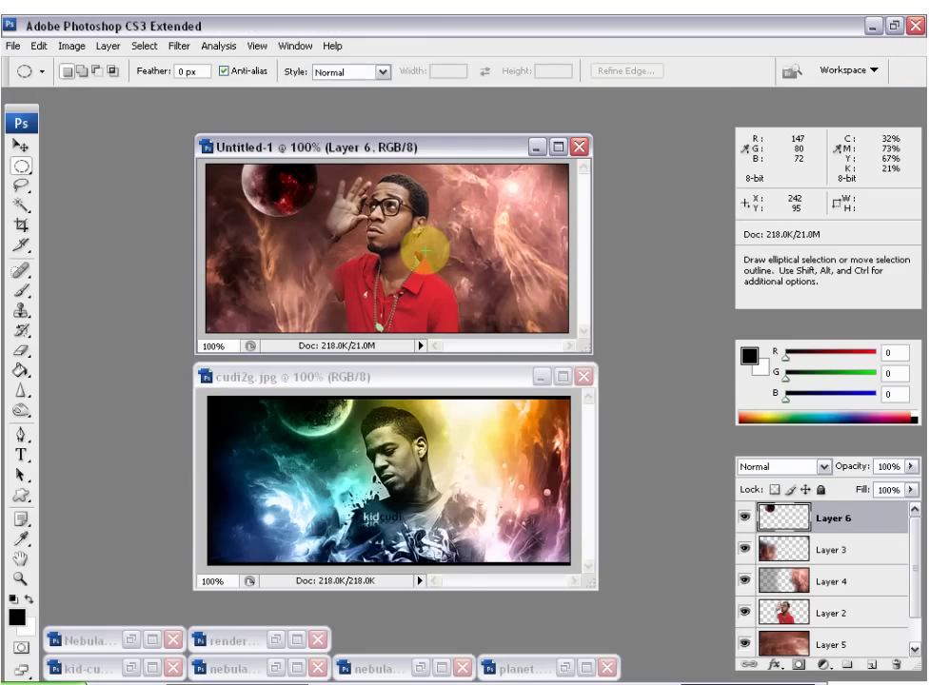
key(ctrl+t)
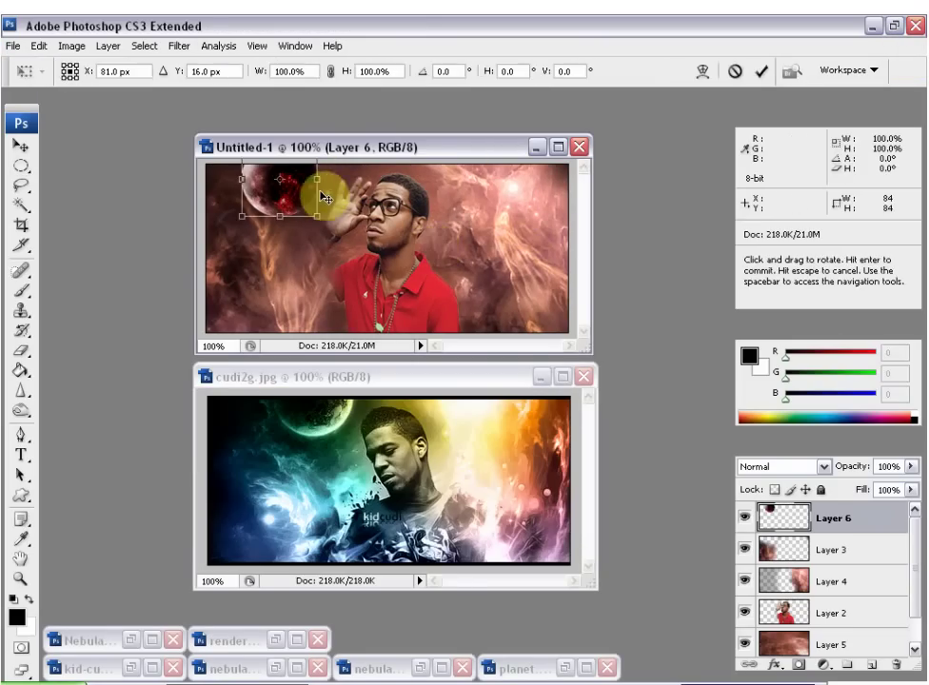
drag(327, 244, 358, 264)
click(762, 71)
key(v)
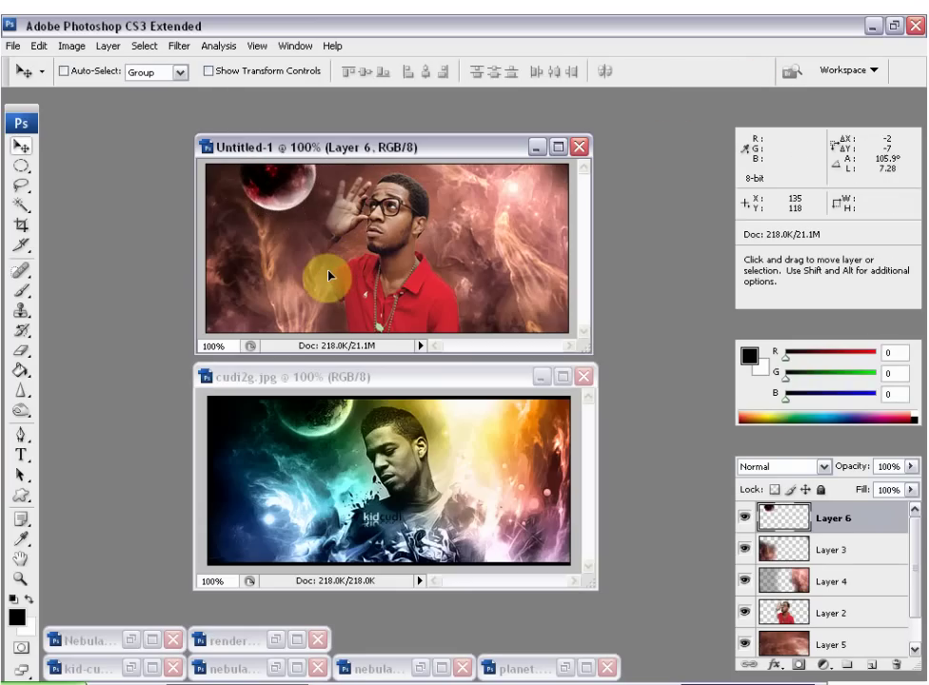
drag(381, 309, 385, 311)
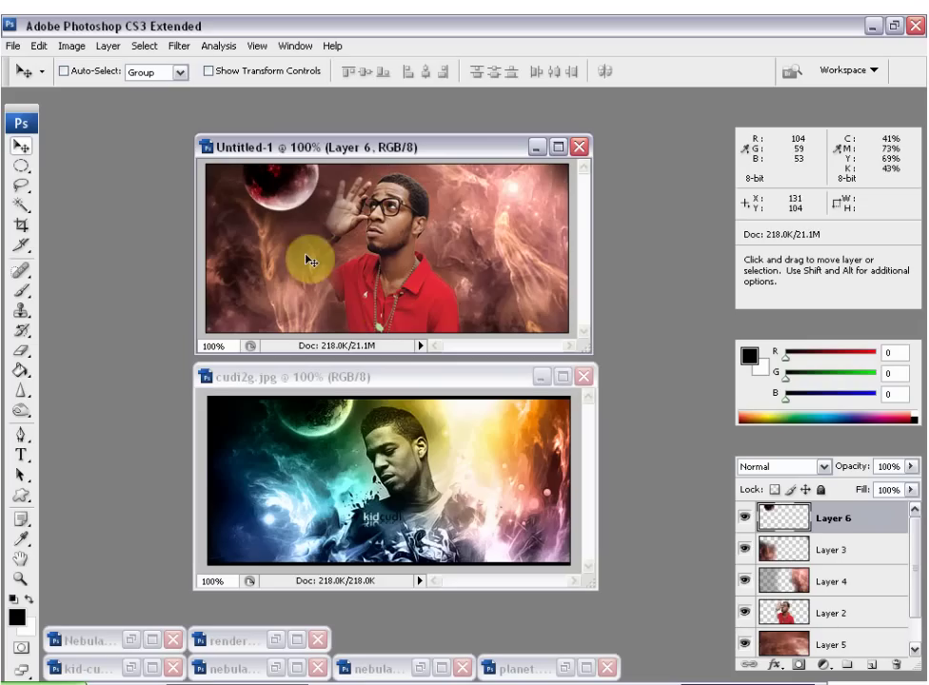
Fade the planet's dark outer edge on Layer 6 with a soft 100-pixel Eraser at 46% opacity
key(e)
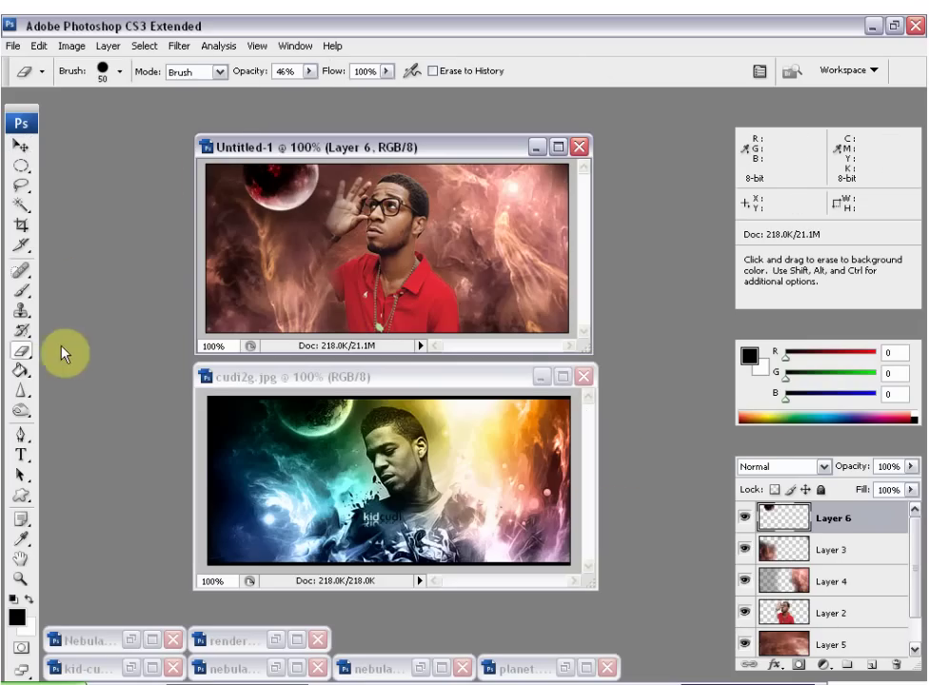
click(120, 71)
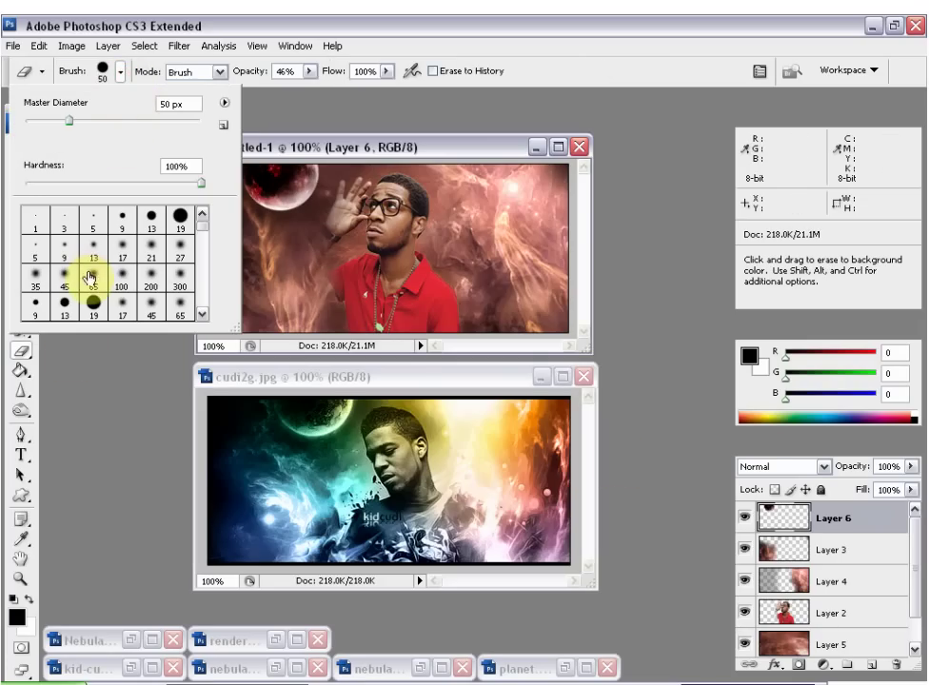
click(122, 275)
click(233, 30)
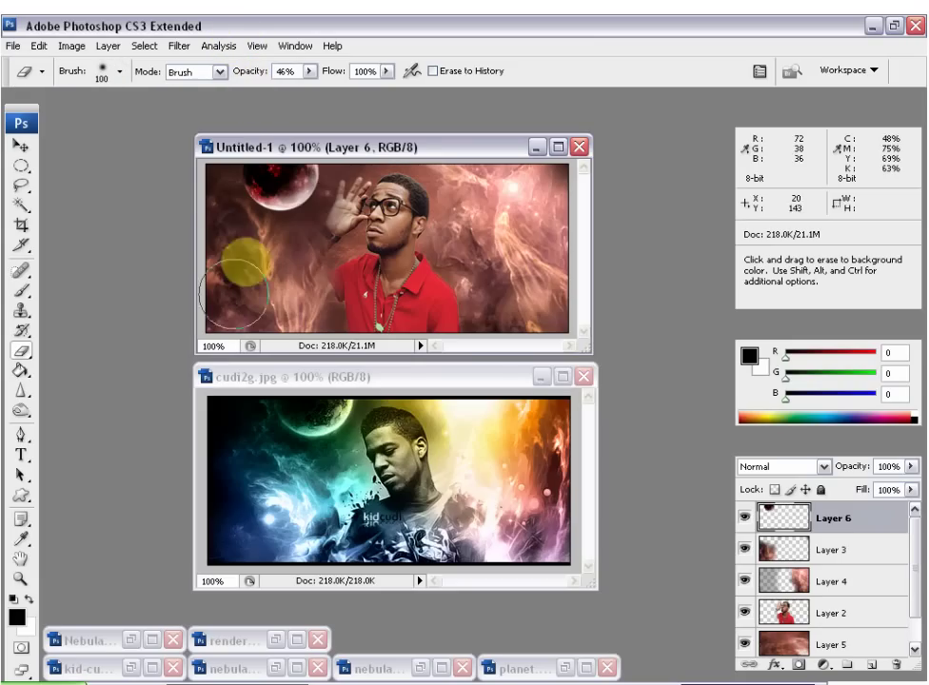
click(227, 214)
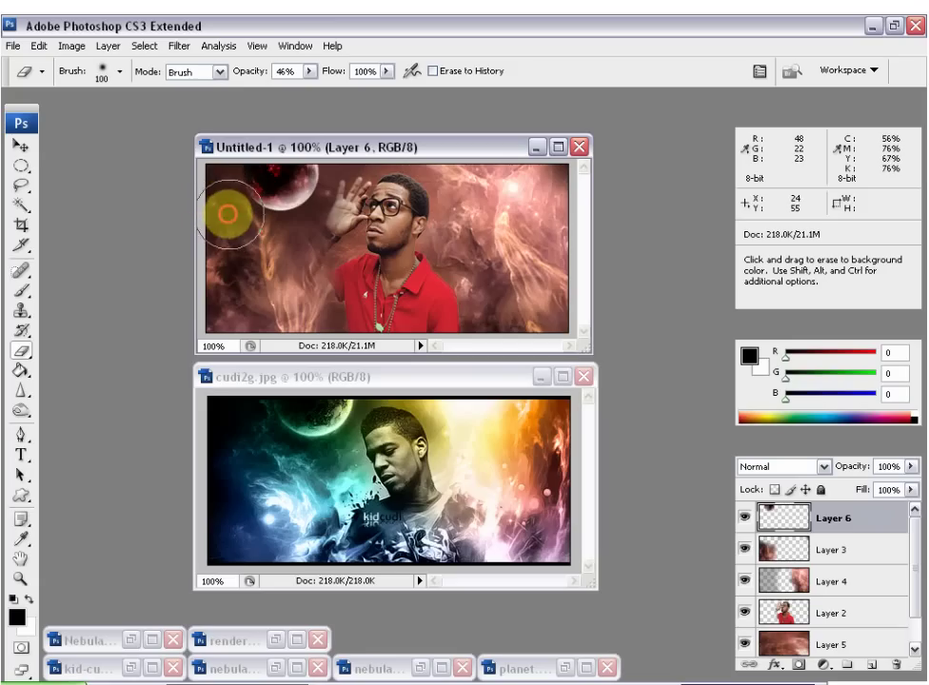
click(393, 283)
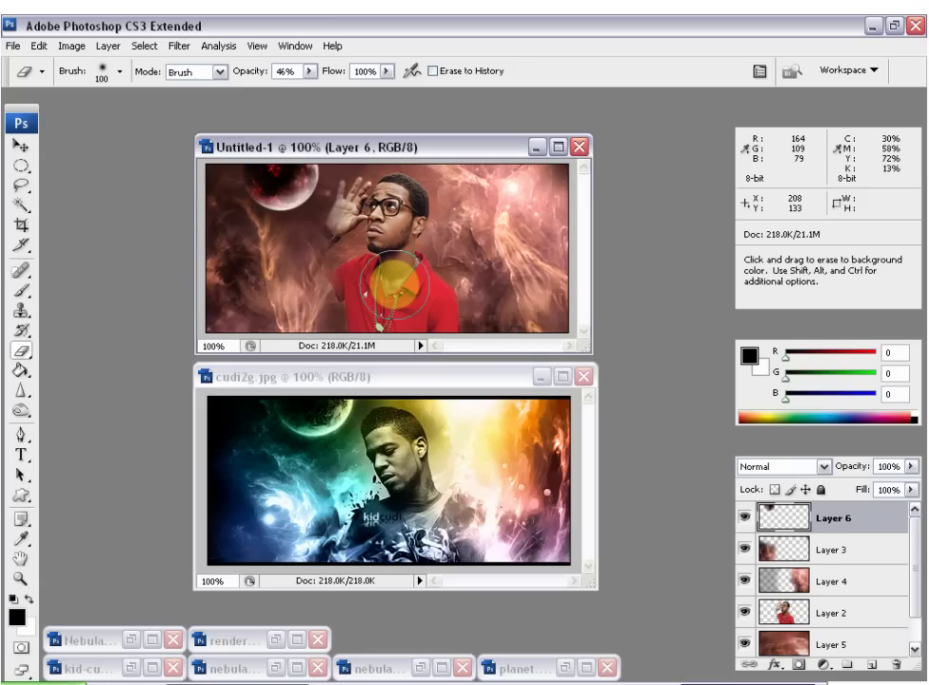
click(411, 257)
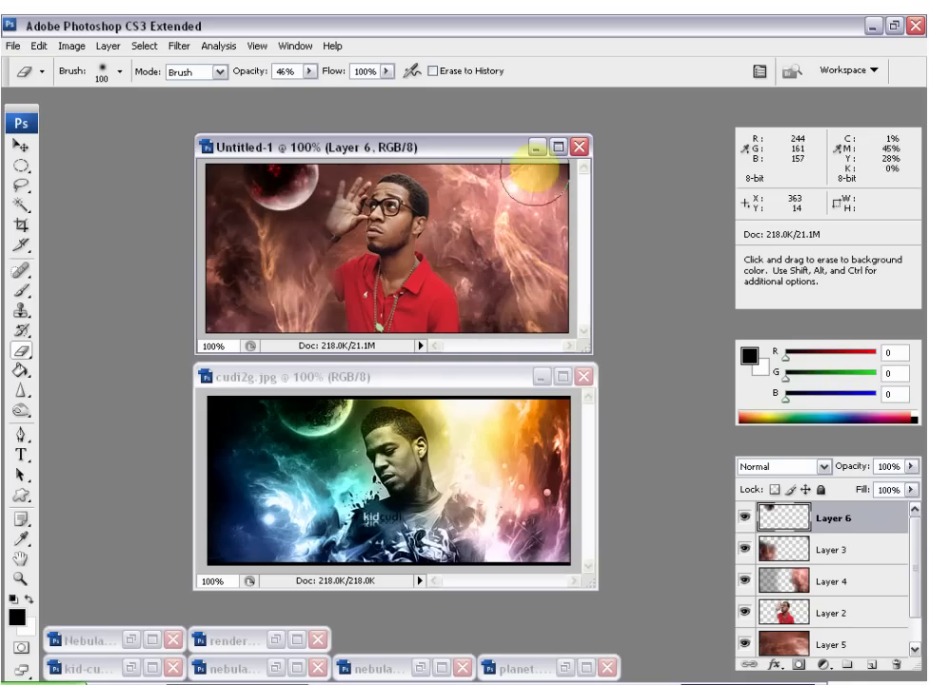
Add a new empty layer directly above Layer 2 in the maximized Untitled-1 and switch to the Brush tool
click(558, 148)
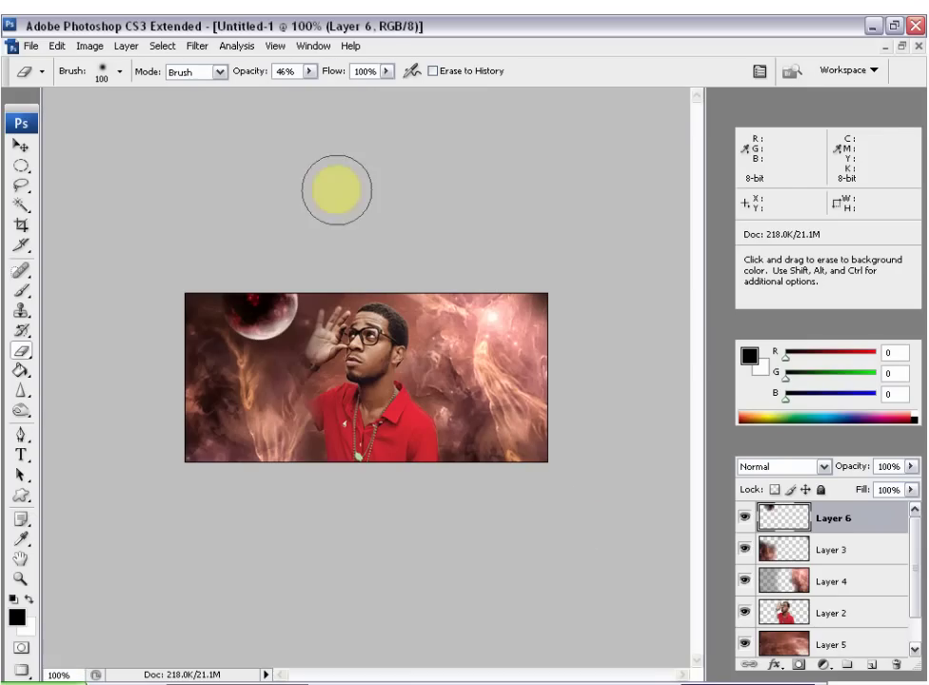
click(828, 616)
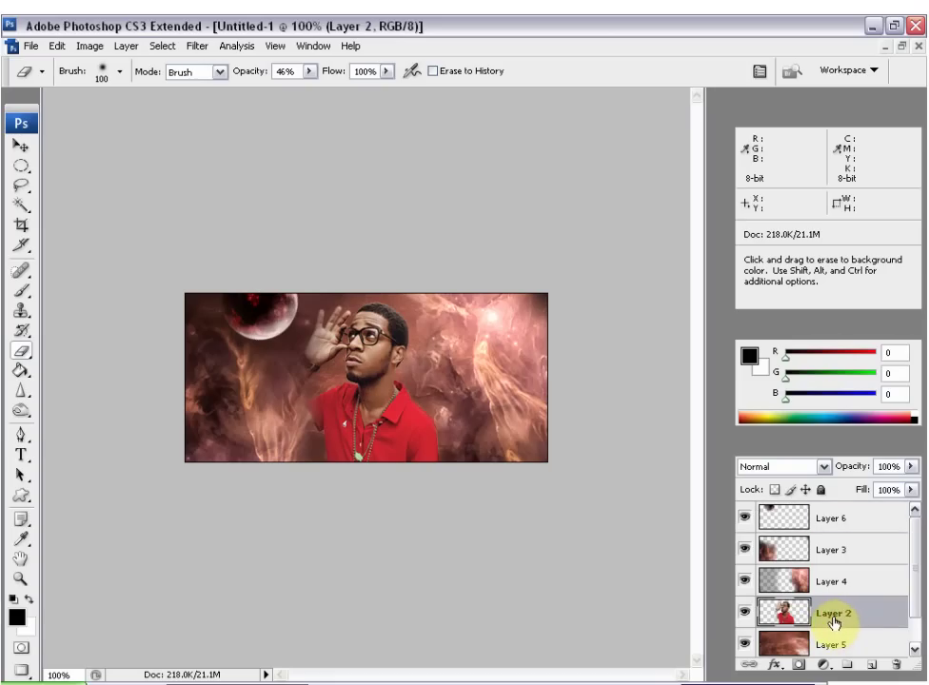
click(867, 671)
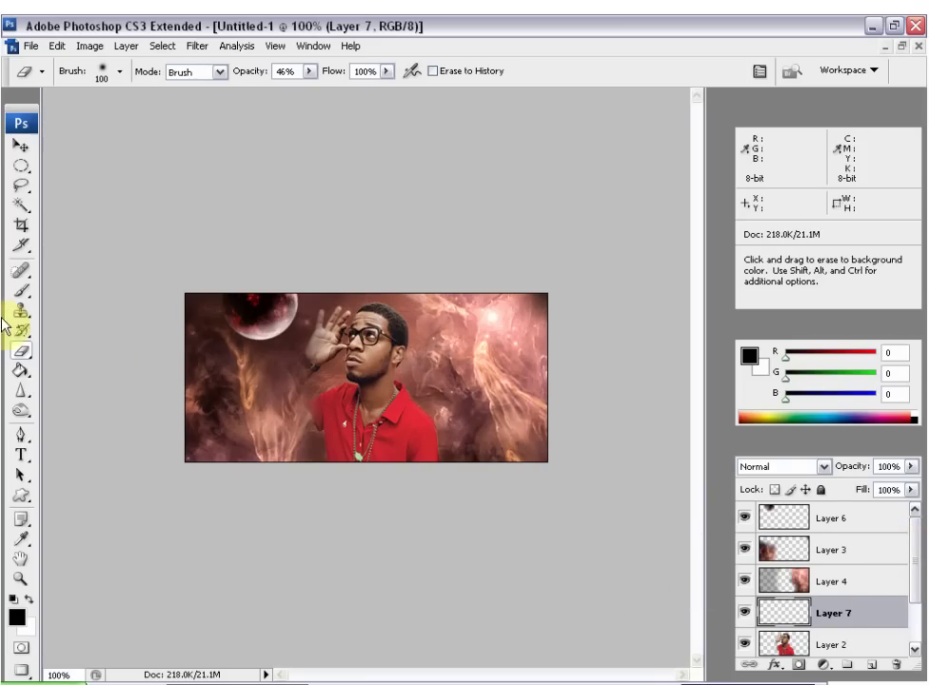
click(23, 294)
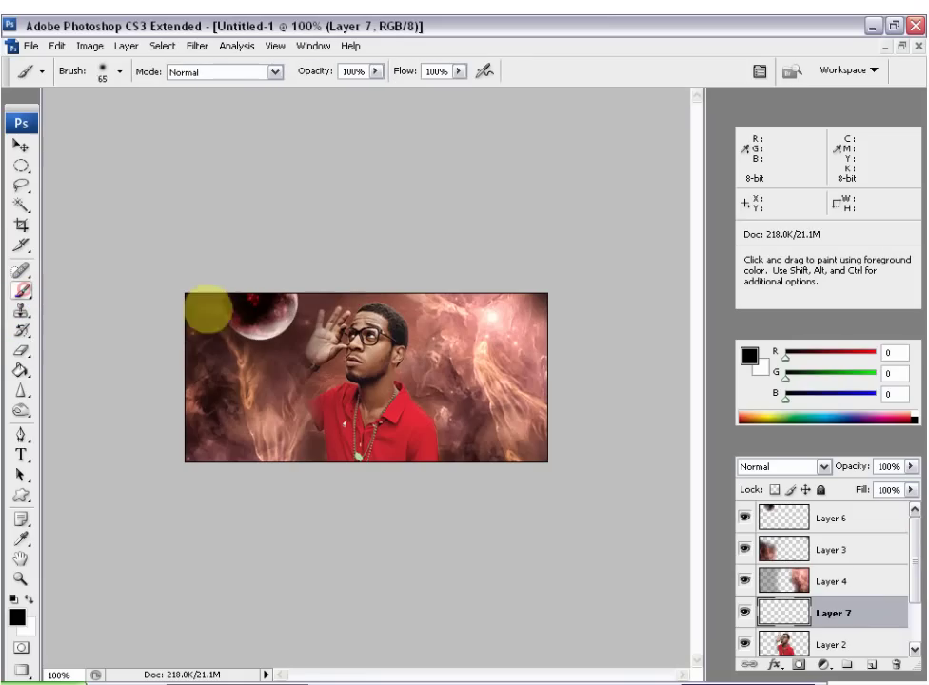